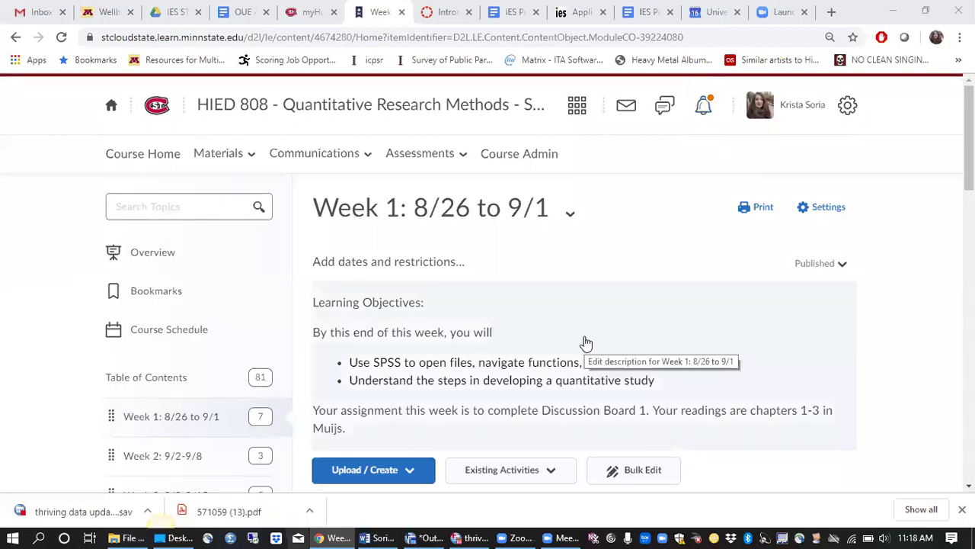
# - From the Week 1 content page, open the Thriving Quotient document and read its first items
pyautogui.scroll(-7, 579, 305)
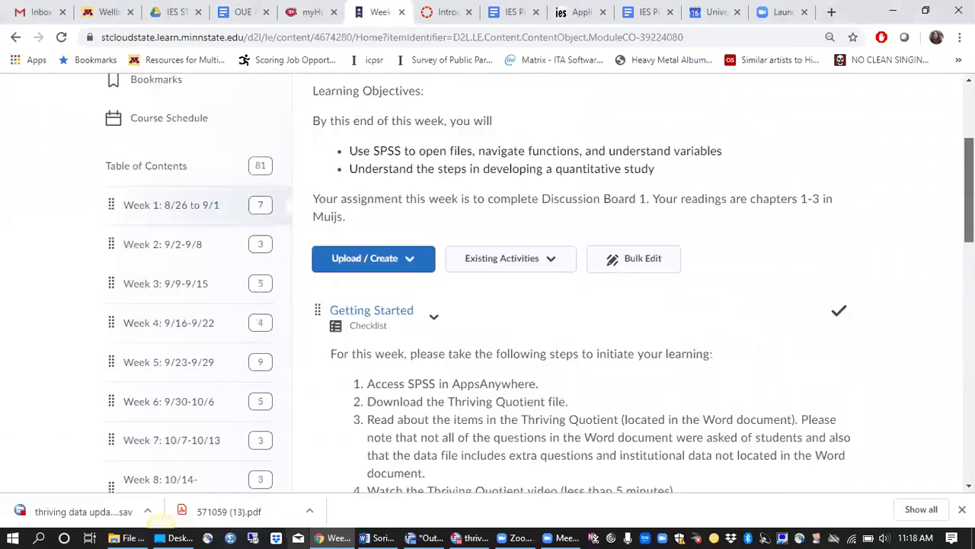
pyautogui.scroll(-8, 579, 305)
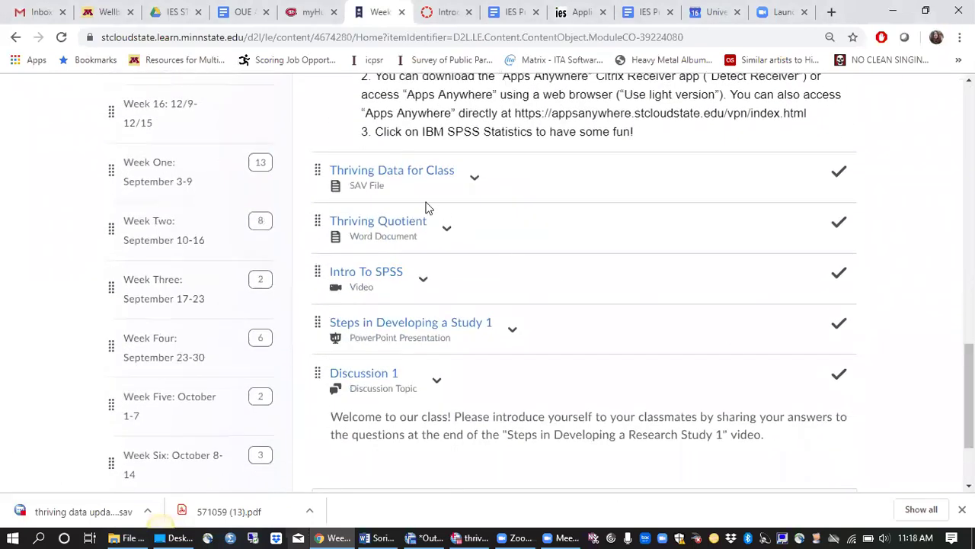
pyautogui.click(385, 227)
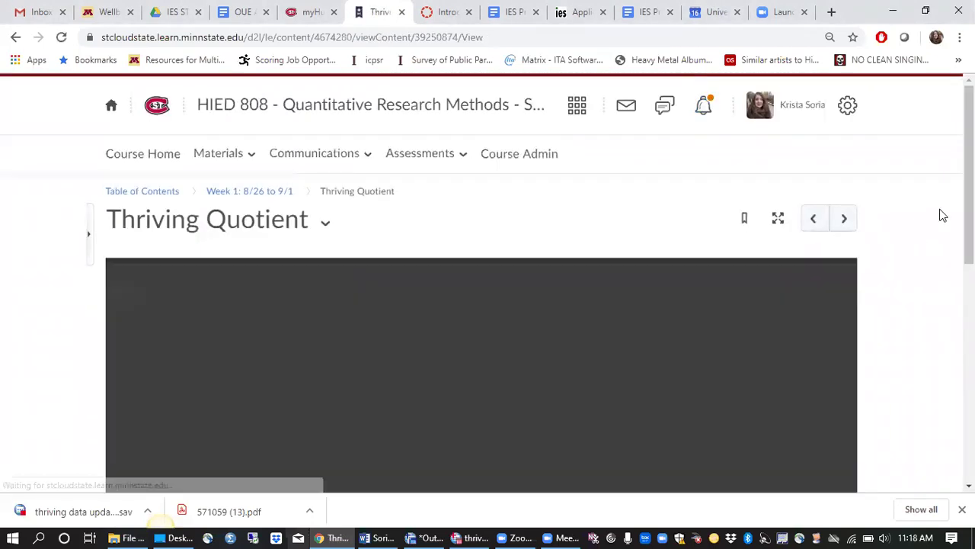
pyautogui.scroll(-4, 720, 153)
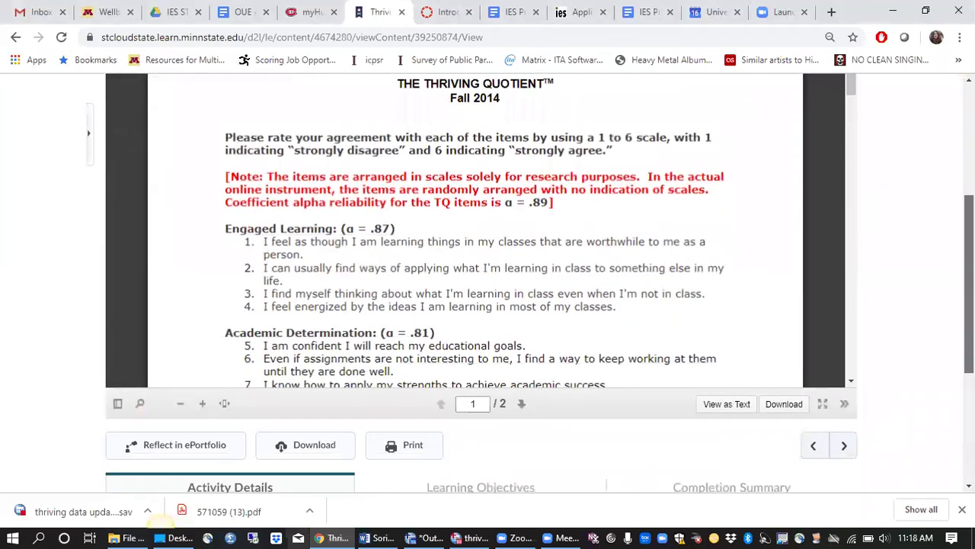
pyautogui.scroll(1, 828, 131)
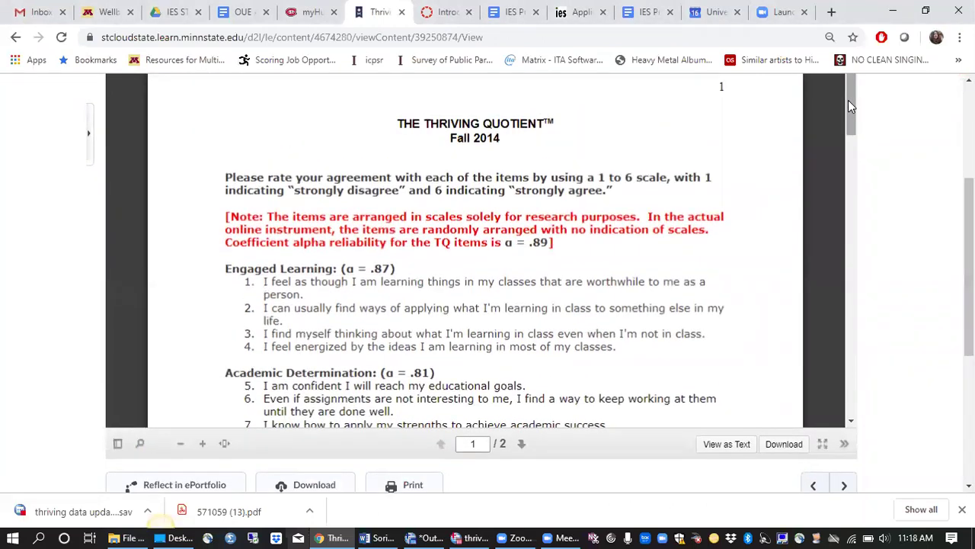
pyautogui.moveTo(848, 100); pyautogui.dragTo(832, 200)
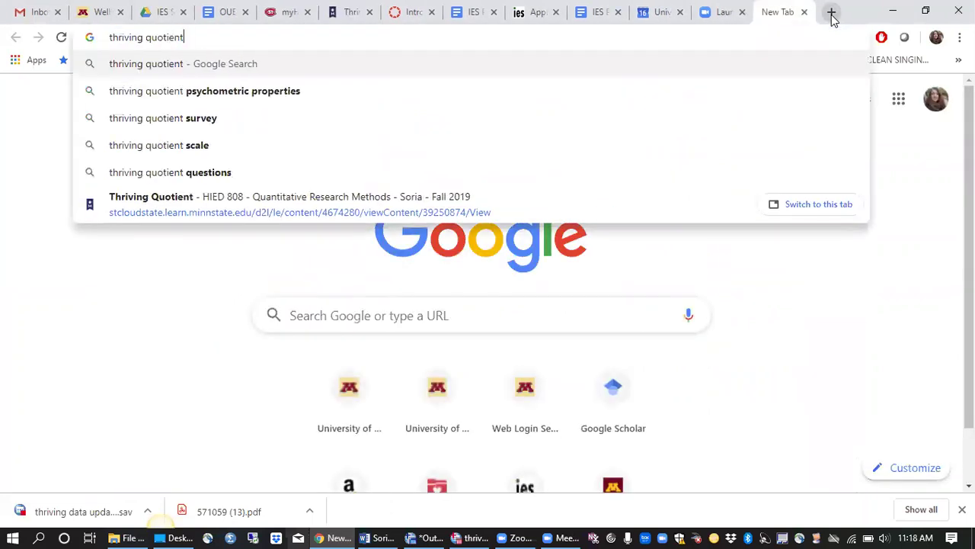
# - Search the web for 'thriving quotient' and open The Thriving Project site at thrivingincollege.org
pyautogui.press('Return')
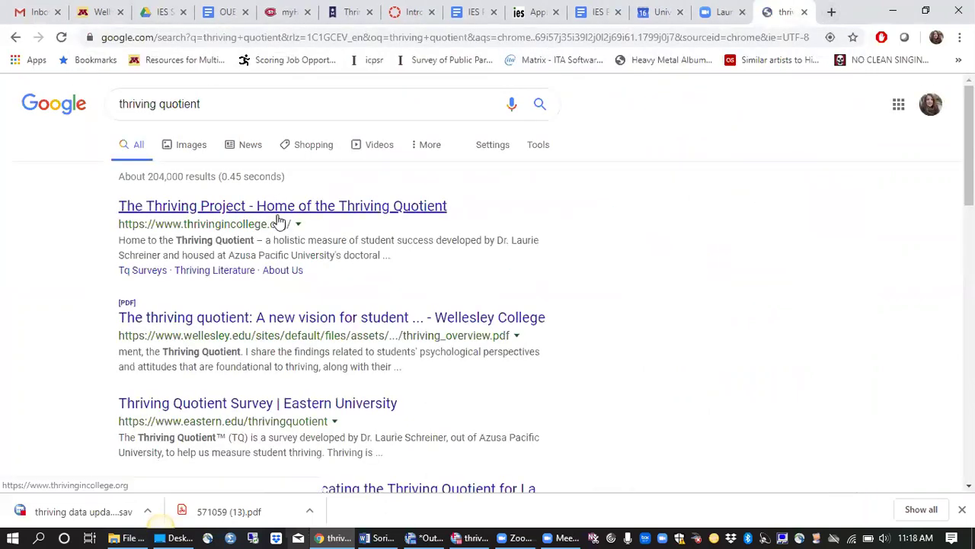
pyautogui.click(279, 218)
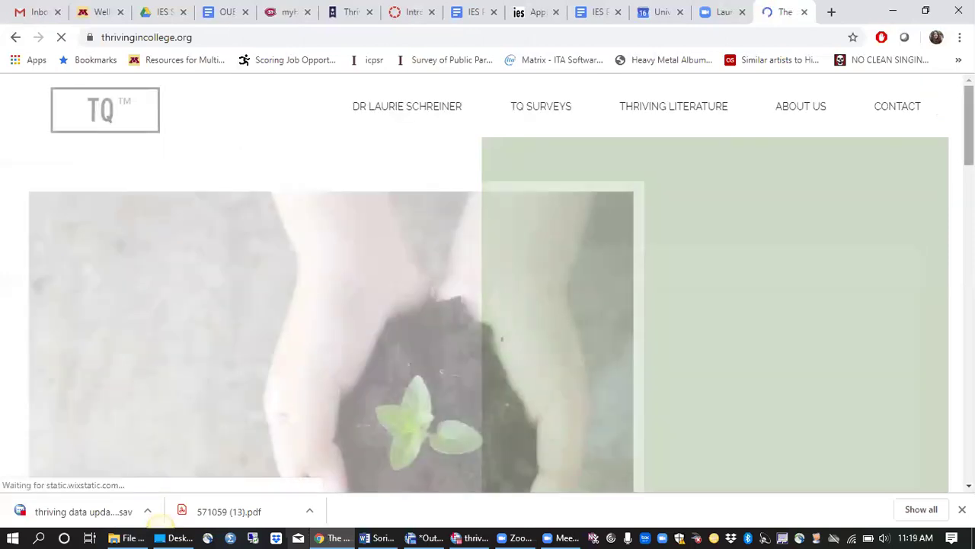
pyautogui.scroll(-7, 487, 305)
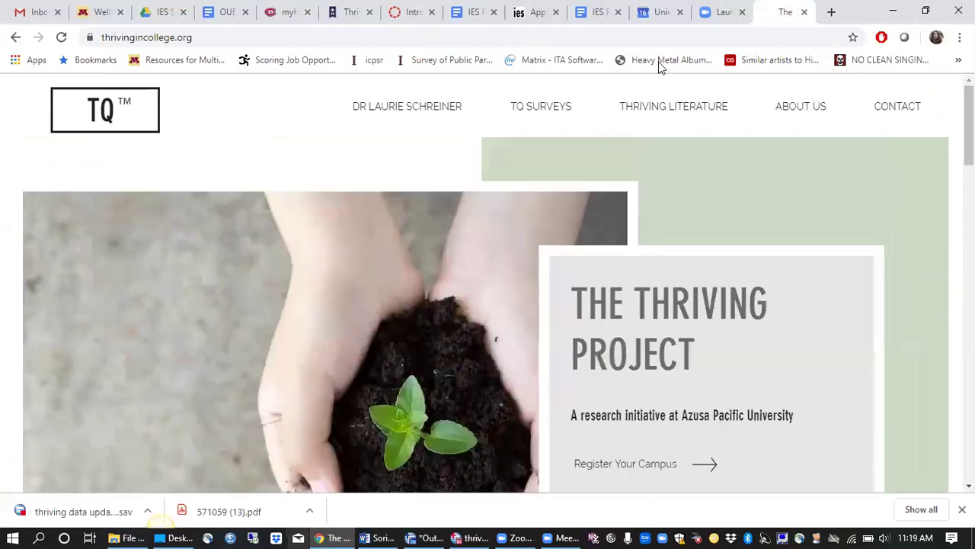
# - Return to the Thriving Quotient document and review through the Additional Scales items 24–38
pyautogui.click(404, 17)
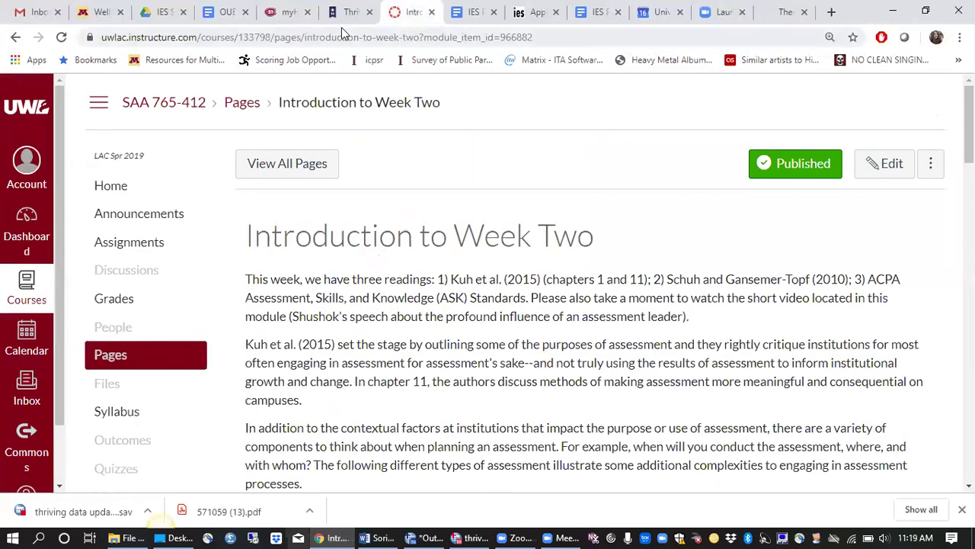
pyautogui.hotkey('ctrl', 'shift', 'Tab')
pyautogui.scroll(3, 570, 255)
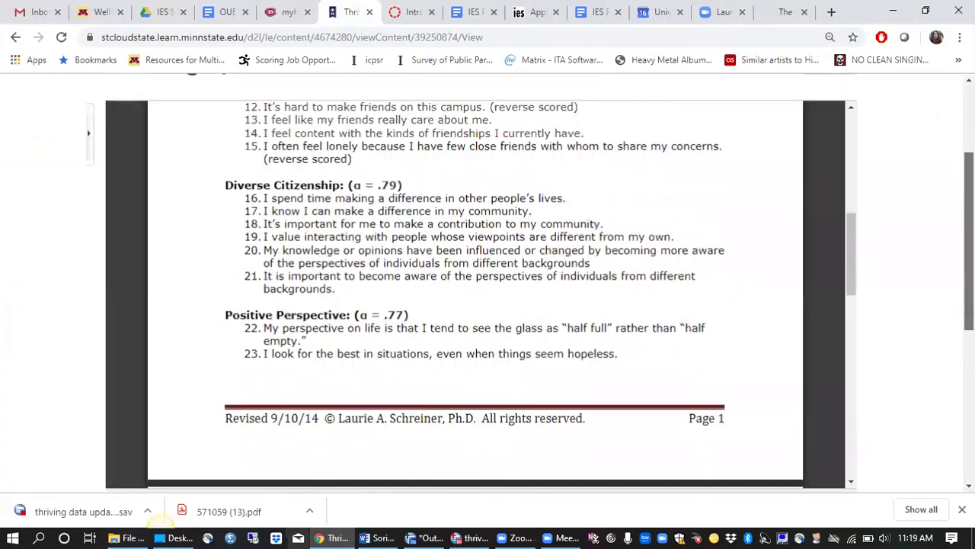
pyautogui.moveTo(855, 291); pyautogui.dragTo(854, 229)
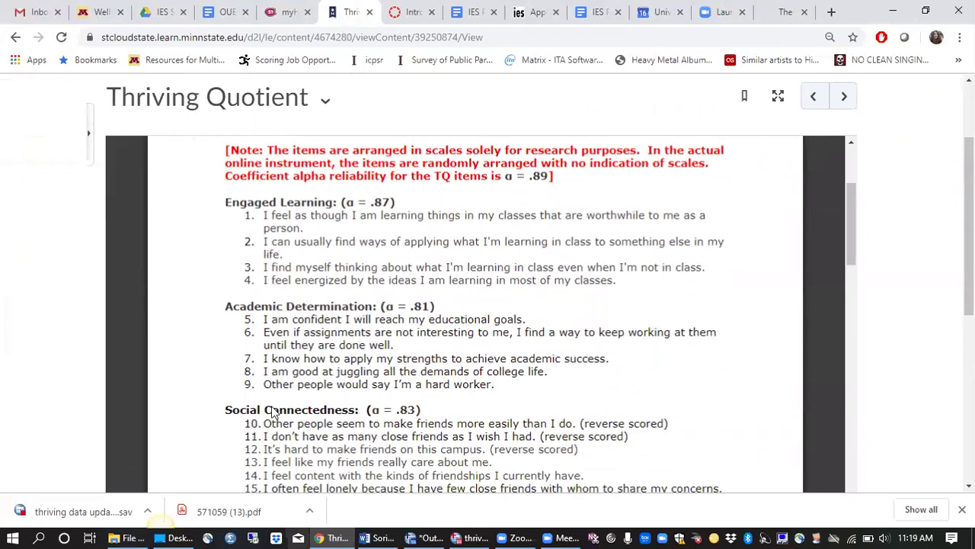
pyautogui.moveTo(850, 219); pyautogui.dragTo(863, 414)
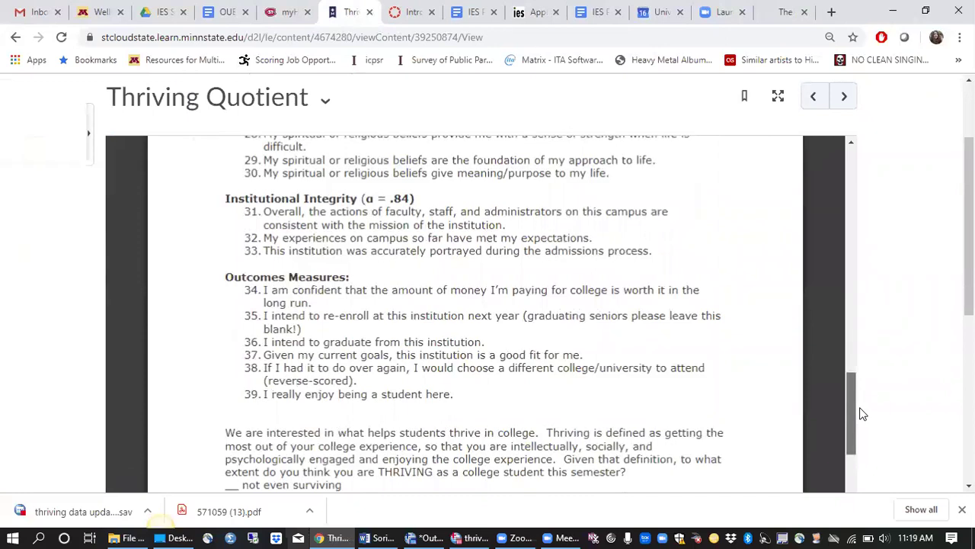
pyautogui.moveTo(863, 414); pyautogui.dragTo(853, 381)
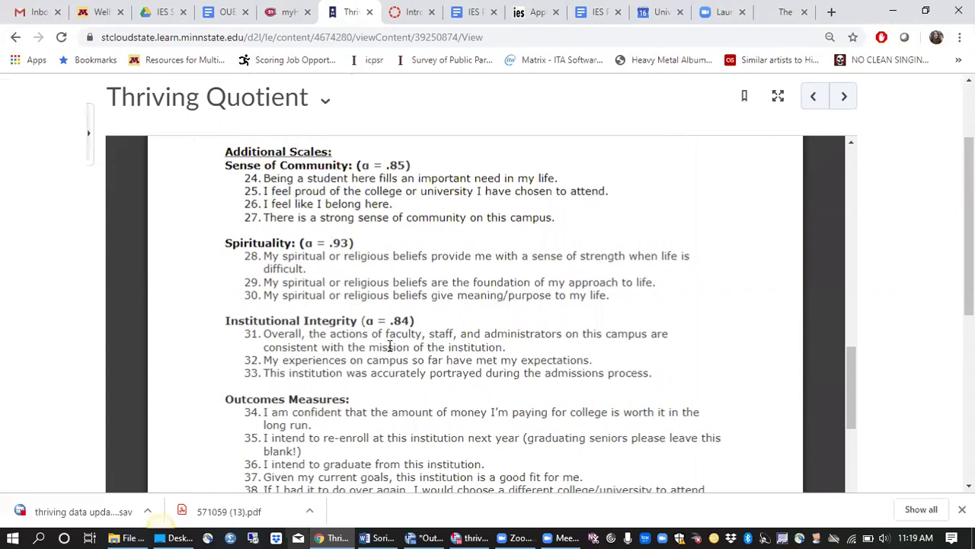
# - Widen the SPSS Label column and select the Q22_4 to Q25_19 labels to compare with the document
pyautogui.click(470, 538)
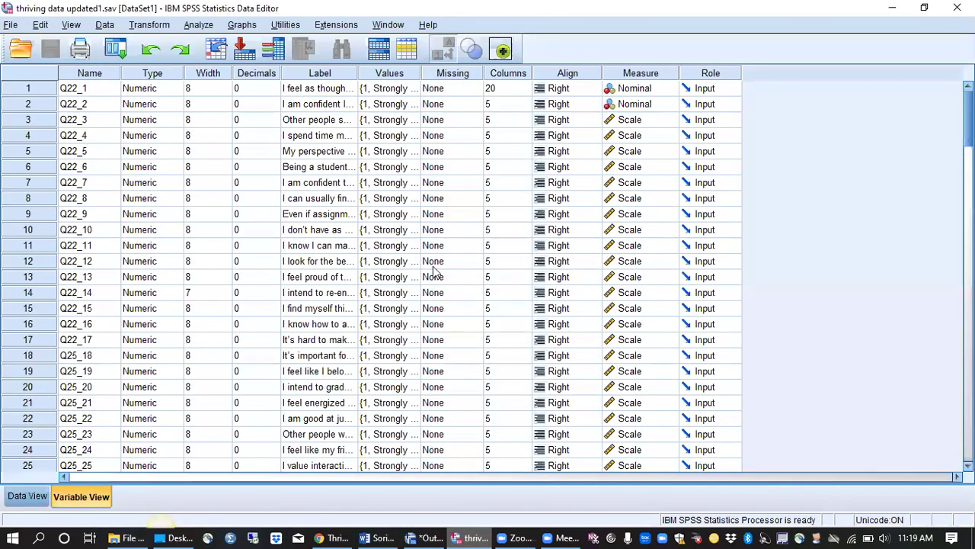
pyautogui.click(335, 120)
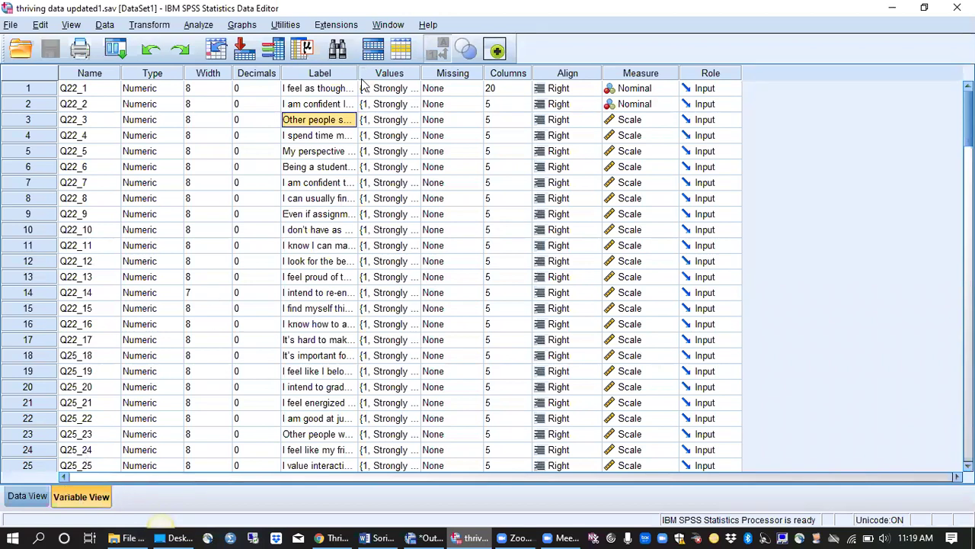
pyautogui.moveTo(357, 76); pyautogui.dragTo(770, 74)
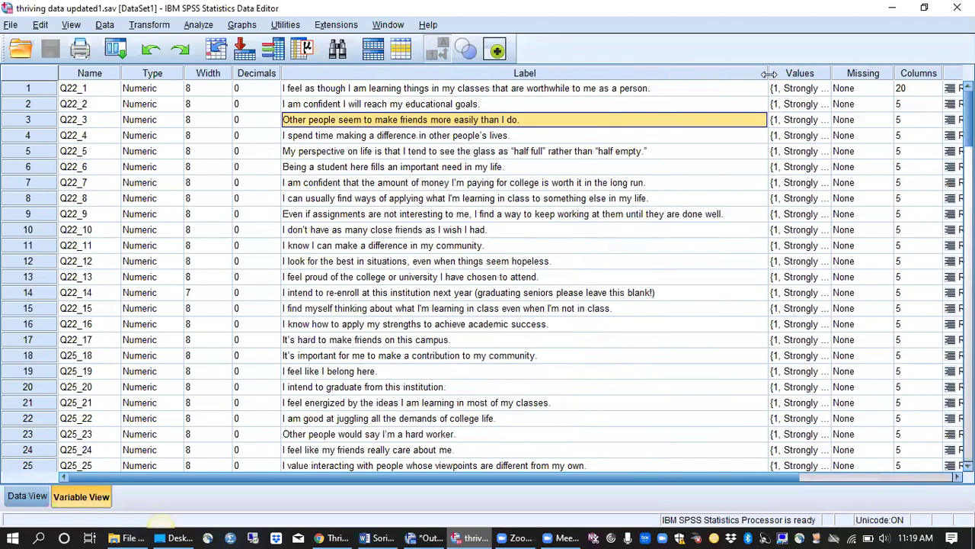
pyautogui.moveTo(579, 135); pyautogui.dragTo(549, 378)
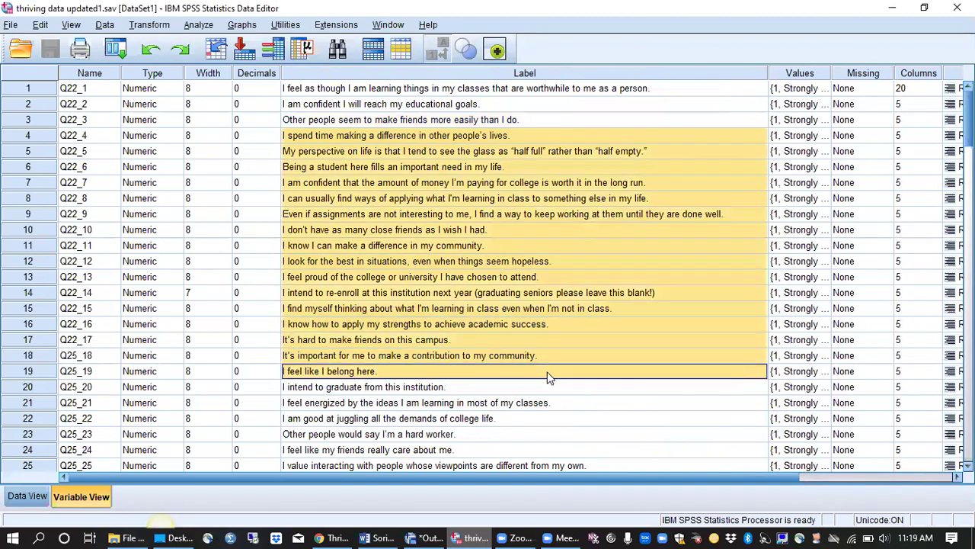
pyautogui.click(332, 538)
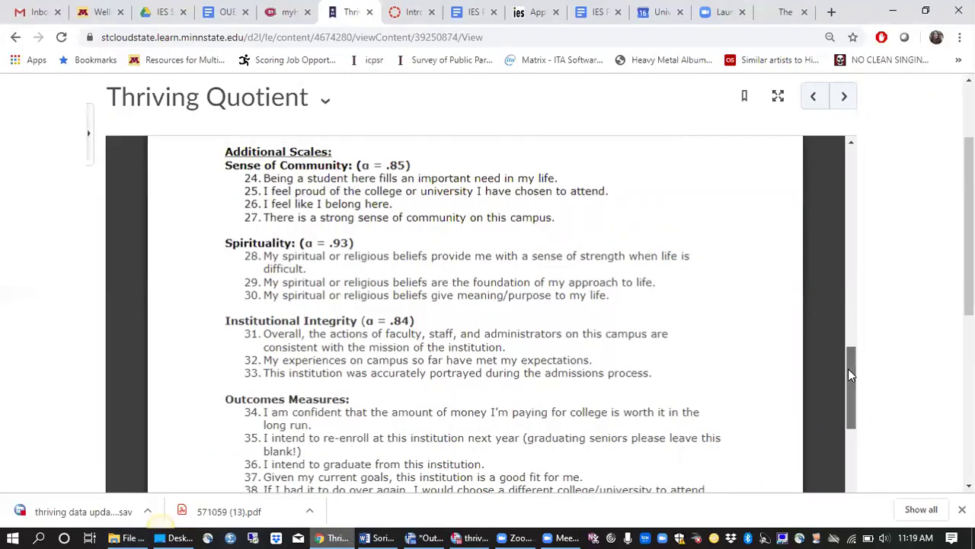
# - Go to the document's top and highlight the 1 to 6 rating instructions and red note
pyautogui.moveTo(850, 371); pyautogui.dragTo(858, 193)
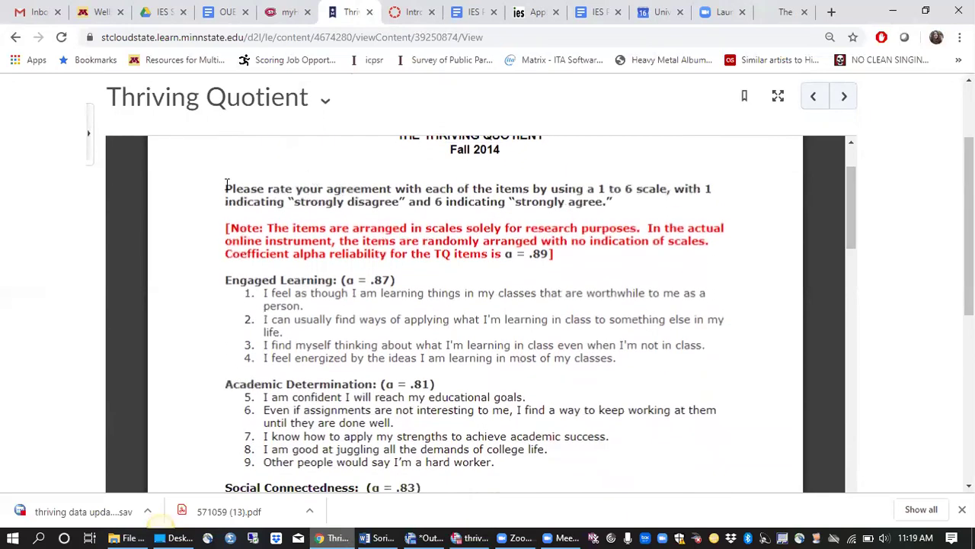
pyautogui.moveTo(226, 187); pyautogui.dragTo(610, 208)
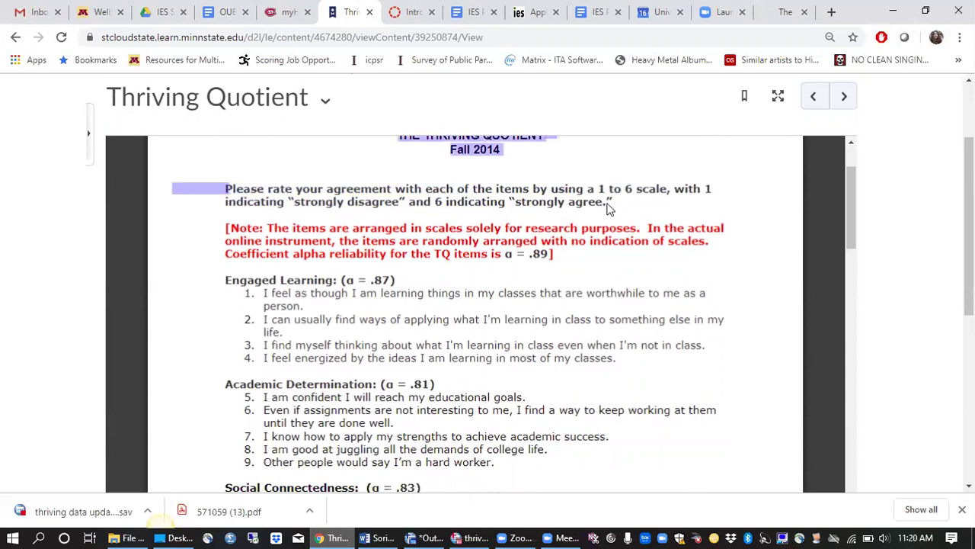
pyautogui.click(587, 209)
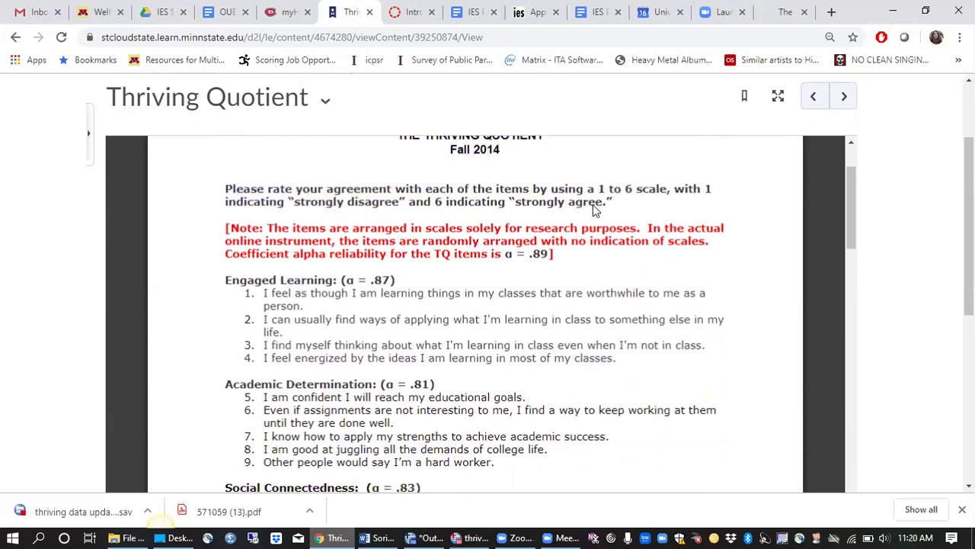
pyautogui.moveTo(226, 187); pyautogui.dragTo(612, 218)
# - Select the Q22_2 to Q25_22 labels and view Q22_4's value labels without changing them
pyautogui.click(606, 209)
pyautogui.click(470, 534)
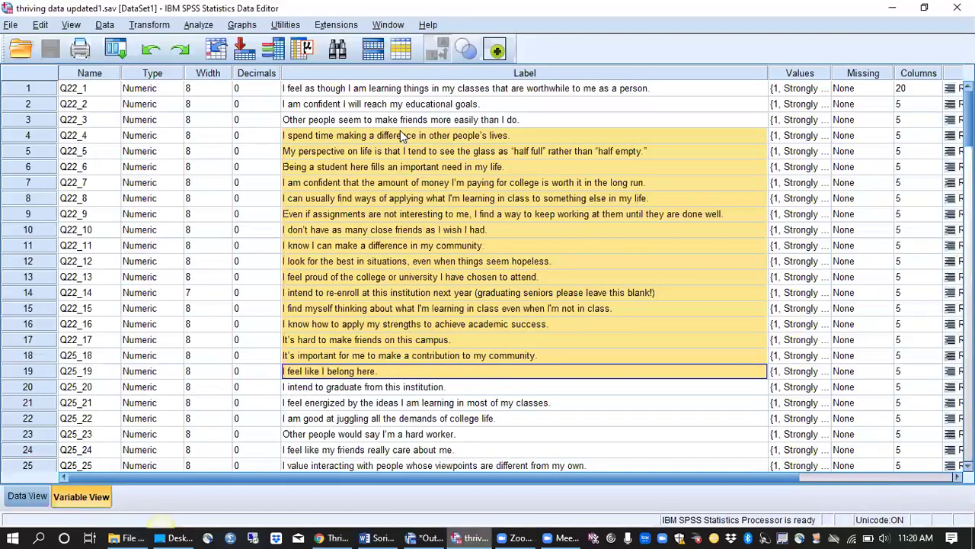
pyautogui.moveTo(400, 103); pyautogui.dragTo(394, 427)
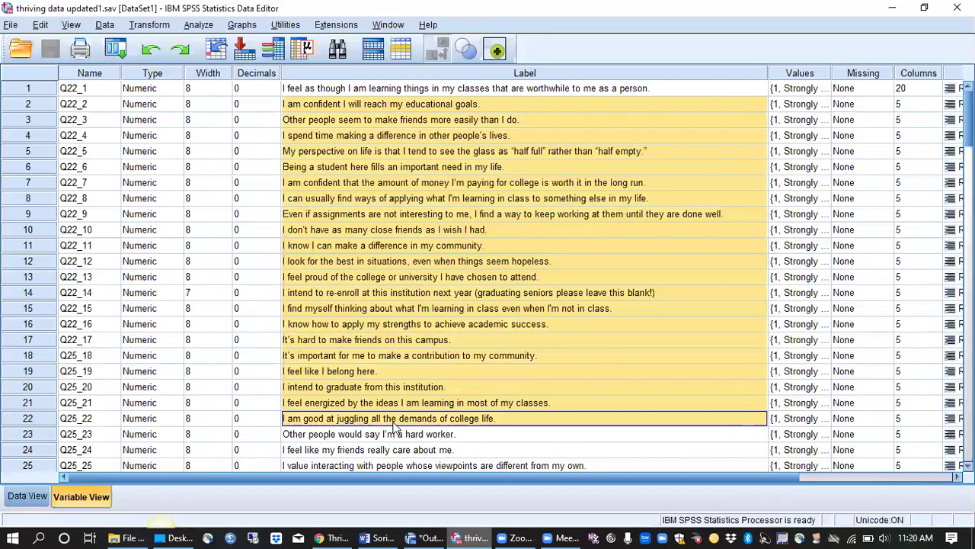
pyautogui.click(822, 136)
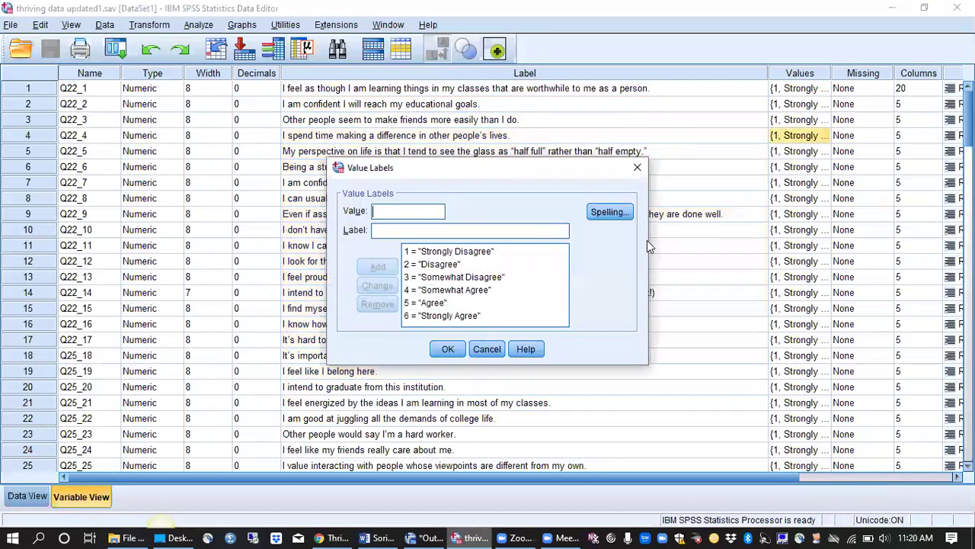
pyautogui.click(486, 349)
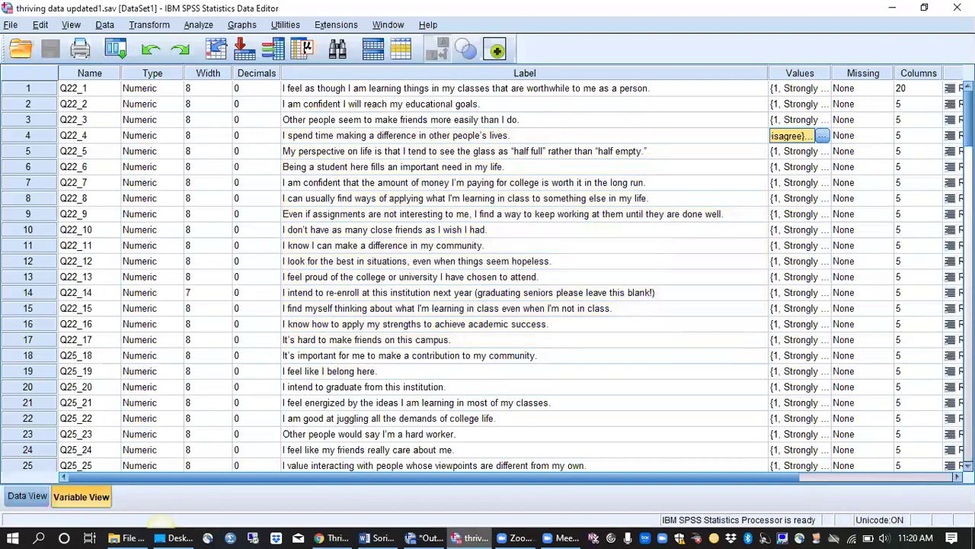
# - Widen the Label column further and read the Q15 activity and One-to-one discussions labels
pyautogui.scroll(-10, 660, 238)
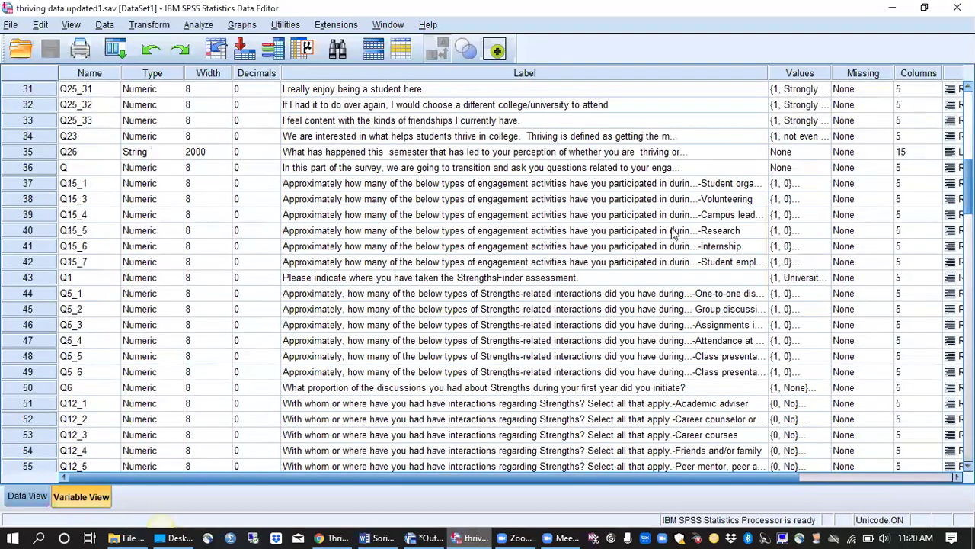
pyautogui.click(659, 236)
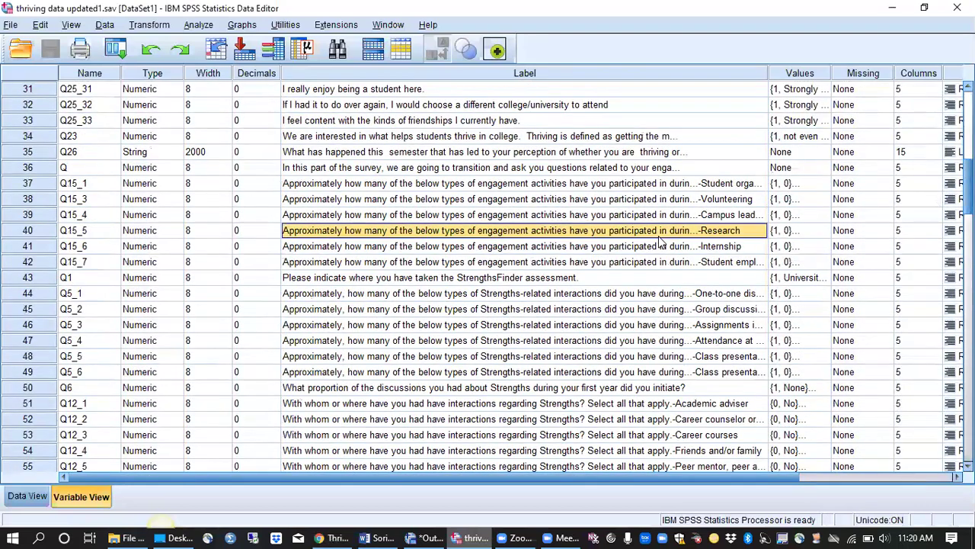
pyautogui.moveTo(768, 72); pyautogui.dragTo(894, 71)
pyautogui.click(547, 185)
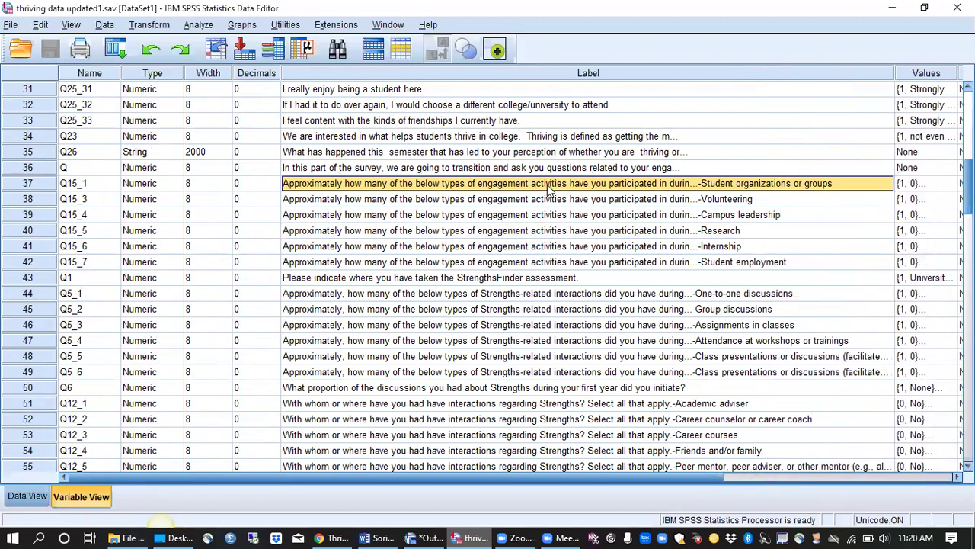
pyautogui.click(724, 203)
pyautogui.click(723, 217)
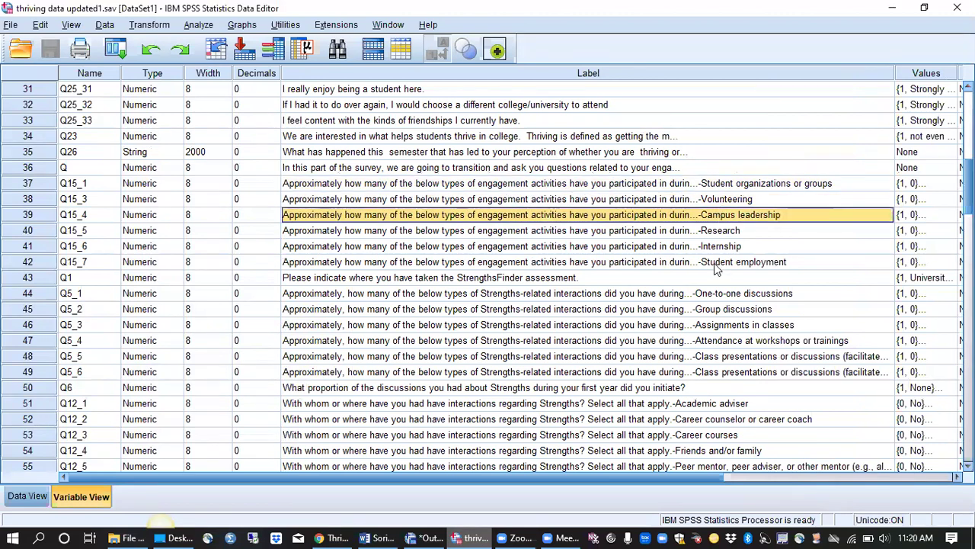
pyautogui.click(602, 296)
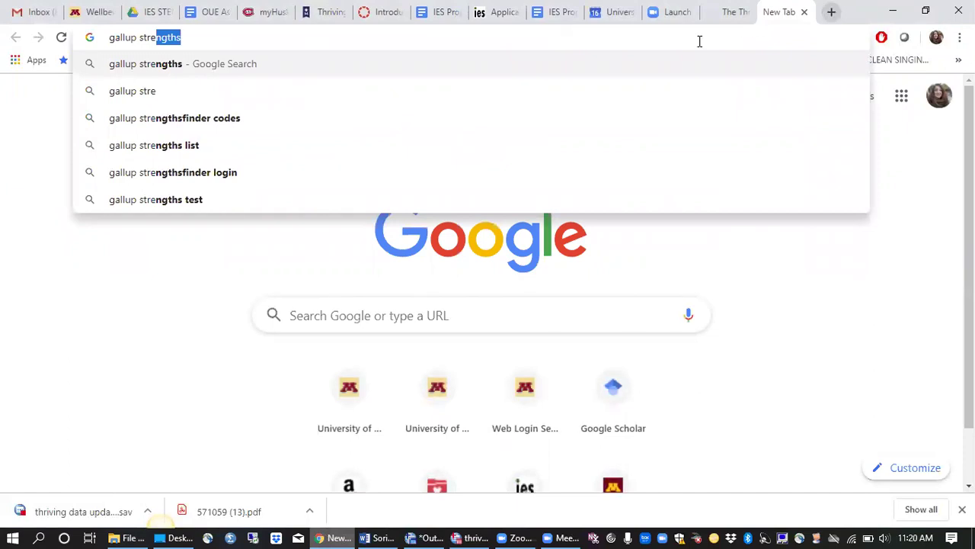
# - Search 'gallup strengthsfinder' and read the CliftonStrengths Strategic Thinking themes, then return to SPSS
pyautogui.click(429, 42)
pyautogui.write('fin')
pyautogui.press('Return')
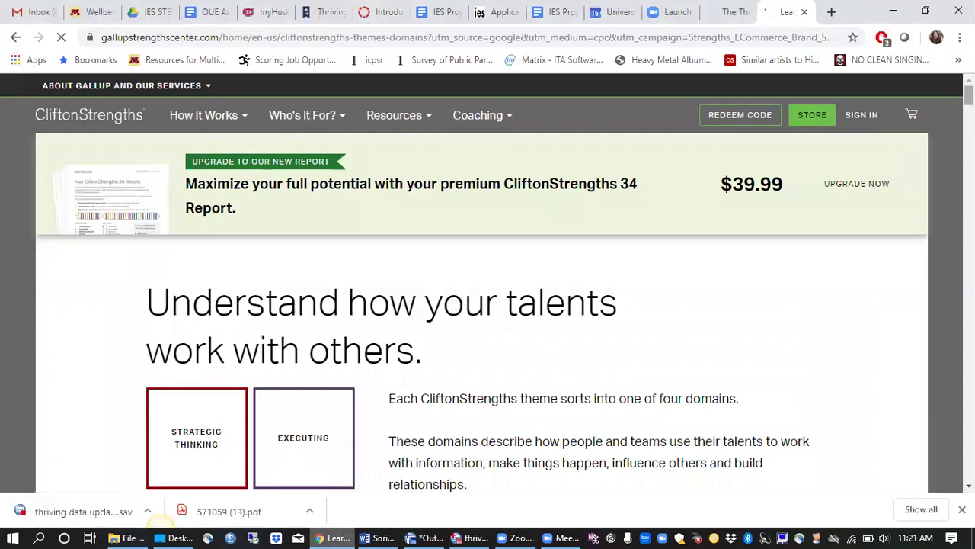
pyautogui.scroll(-5, 948, 210)
pyautogui.scroll(-15, 488, 252)
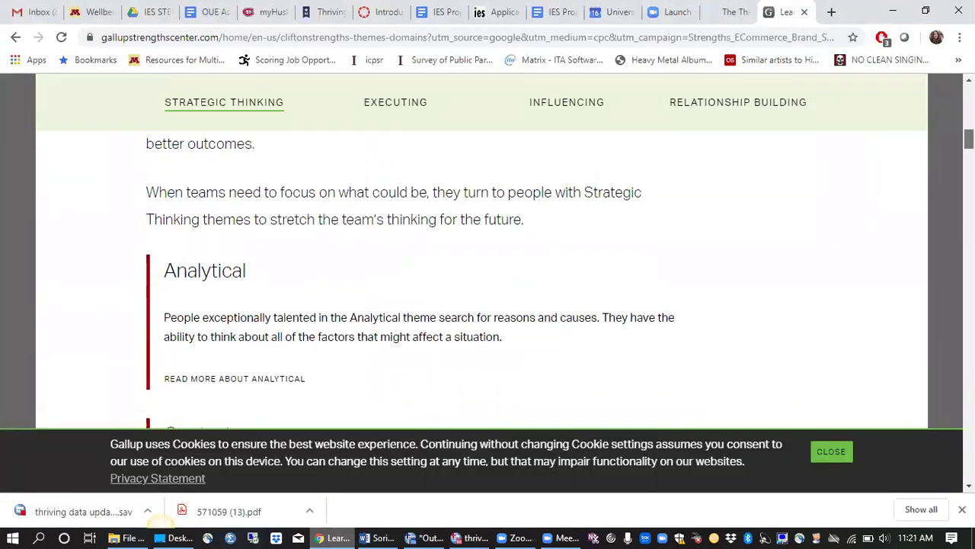
pyautogui.scroll(-9, 488, 267)
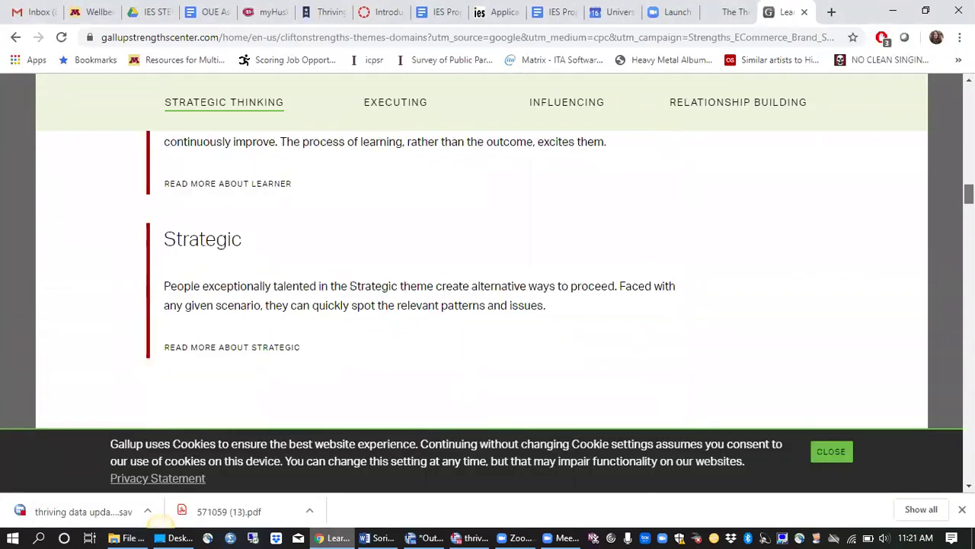
pyautogui.scroll(4, 487, 266)
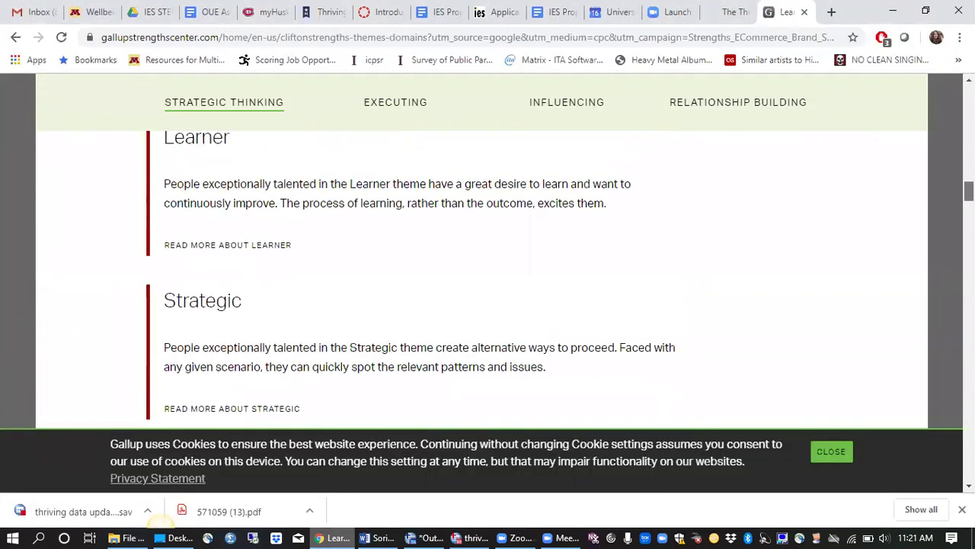
pyautogui.click(469, 538)
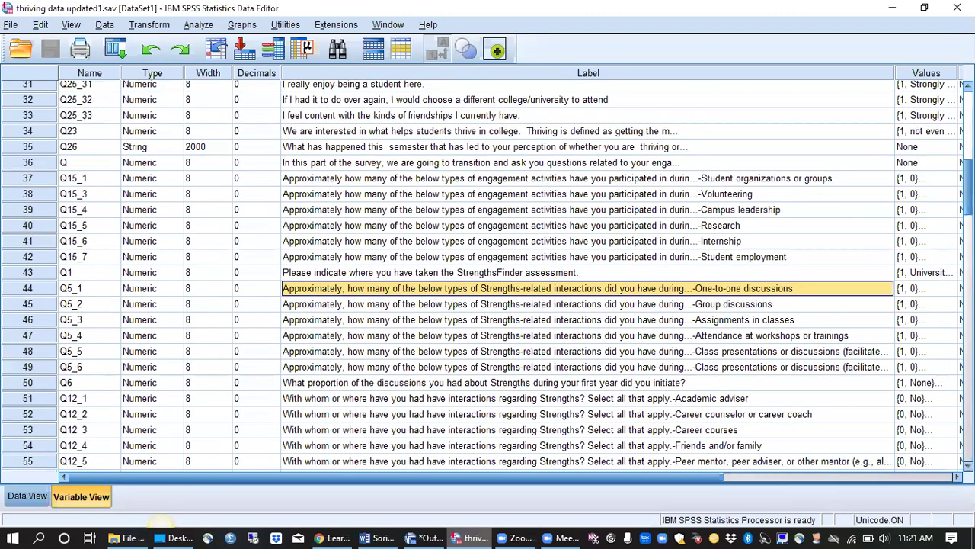
pyautogui.moveTo(967, 186); pyautogui.dragTo(968, 213)
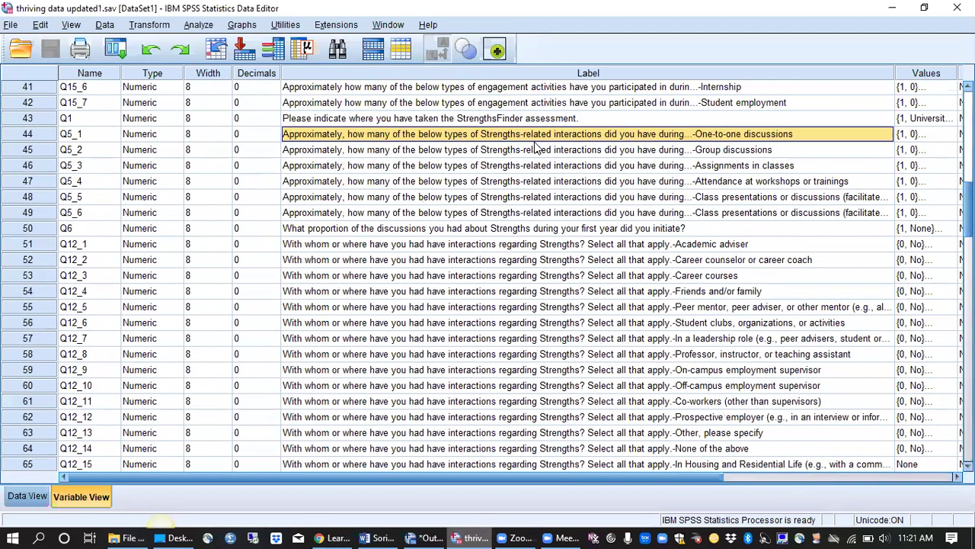
pyautogui.moveTo(539, 144); pyautogui.dragTo(546, 216)
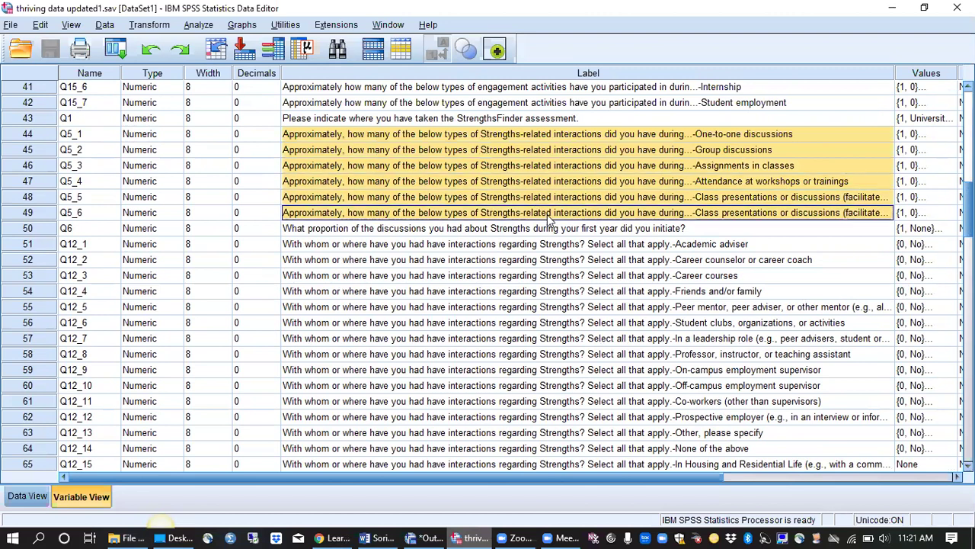
pyautogui.click(534, 248)
pyautogui.moveTo(535, 254); pyautogui.dragTo(547, 433)
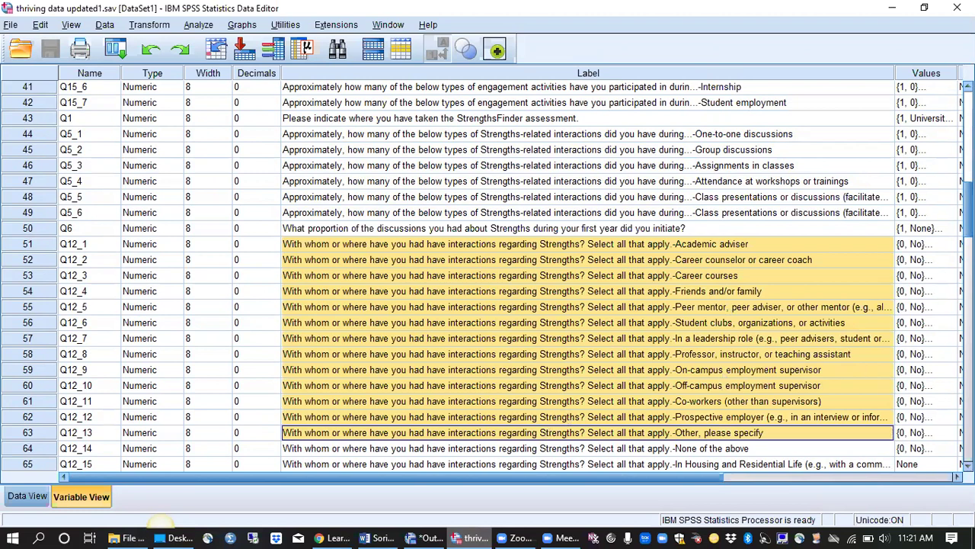
pyautogui.scroll(-7, 629, 162)
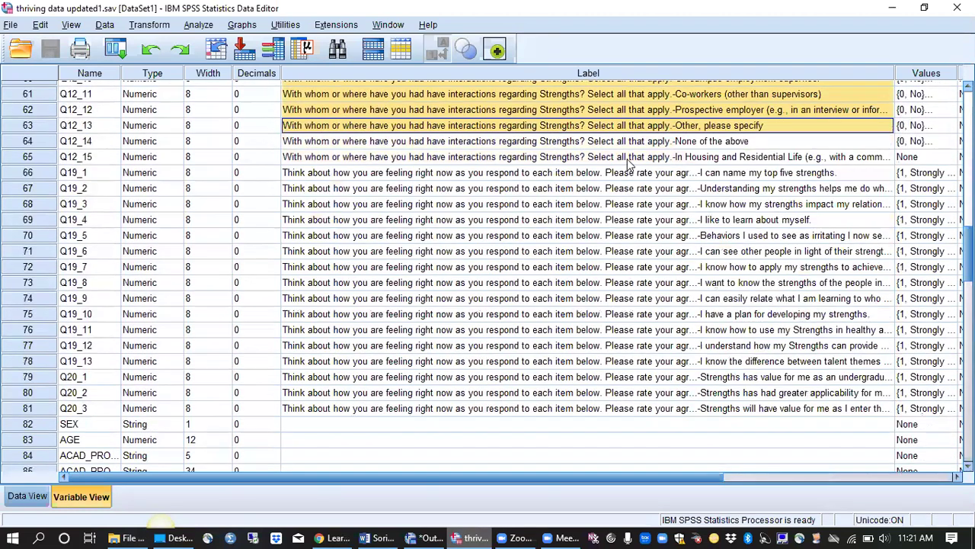
pyautogui.moveTo(630, 162); pyautogui.dragTo(608, 159)
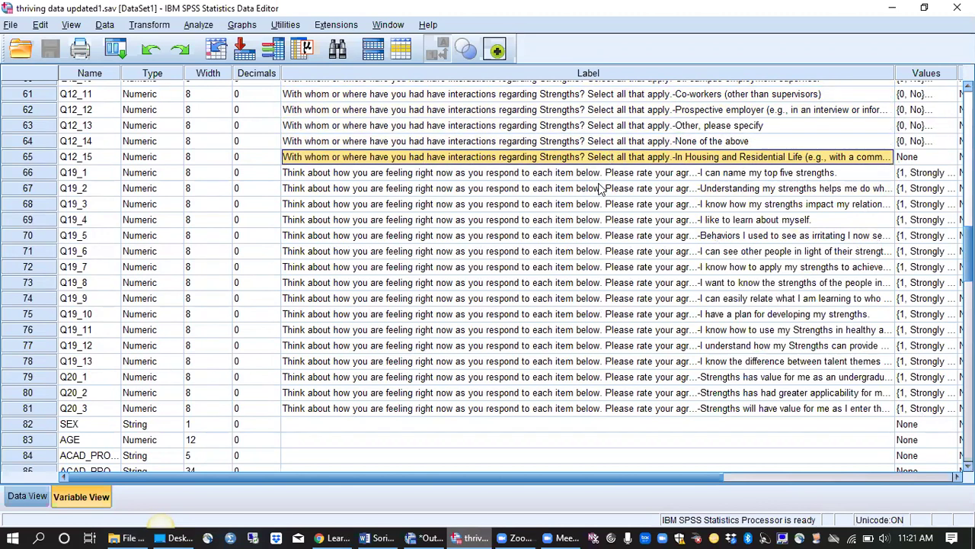
pyautogui.click(595, 175)
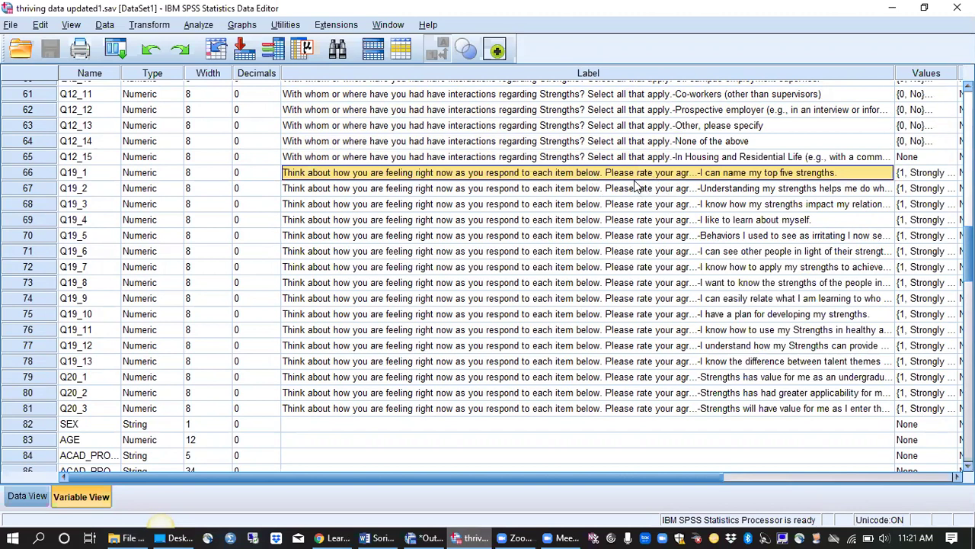
pyautogui.moveTo(636, 187); pyautogui.dragTo(647, 366)
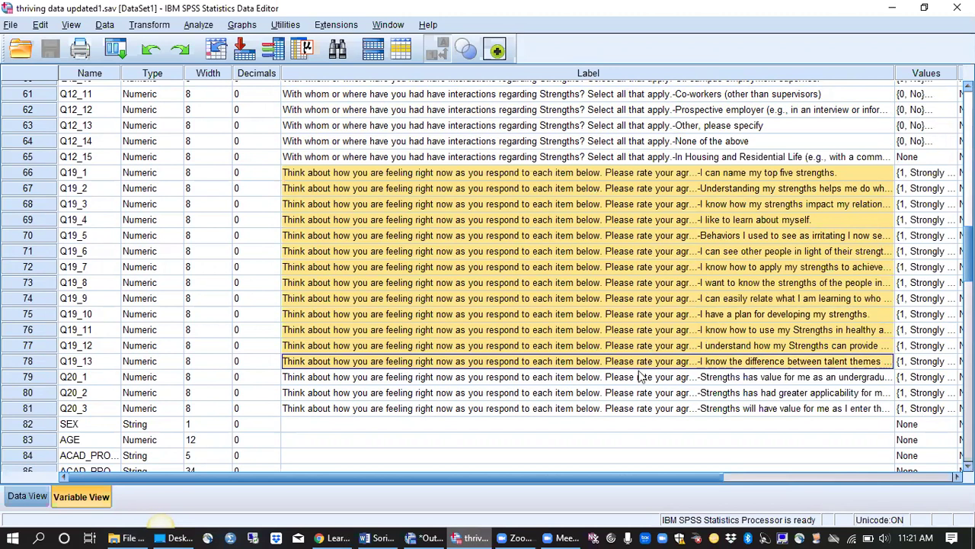
pyautogui.moveTo(640, 376); pyautogui.dragTo(632, 418)
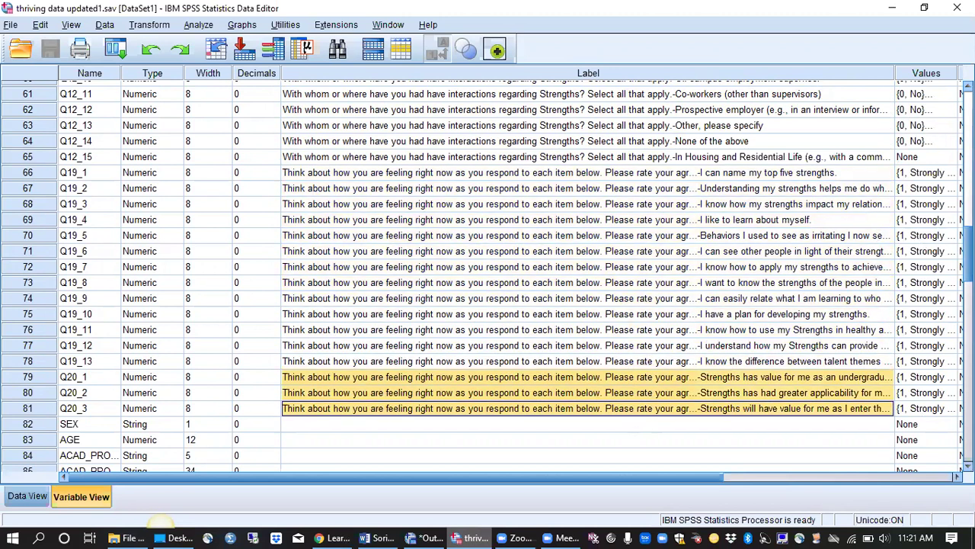
pyautogui.scroll(-15, 488, 274)
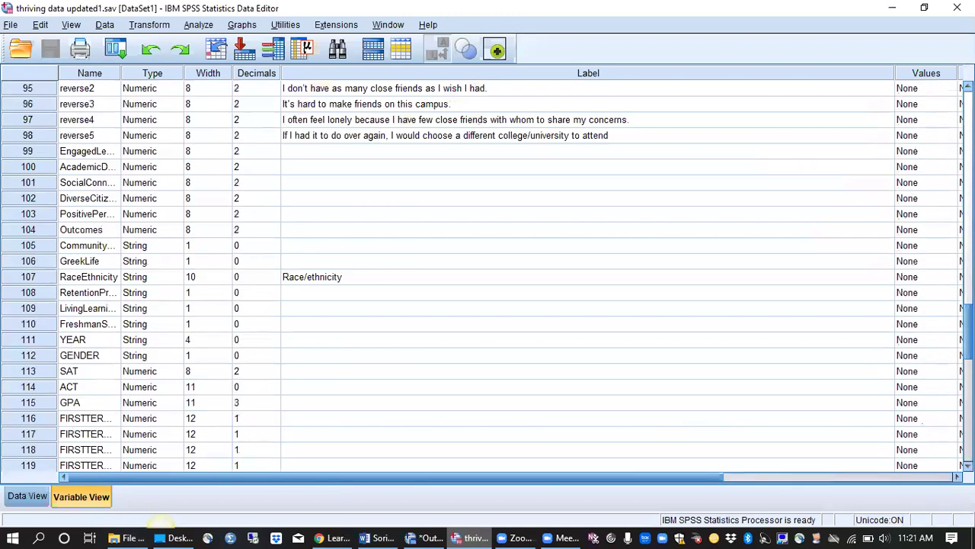
# - Browse the demographic variables from PellGrant to GPA, select GENDER, and switch to Data View
pyautogui.scroll(9, 487, 274)
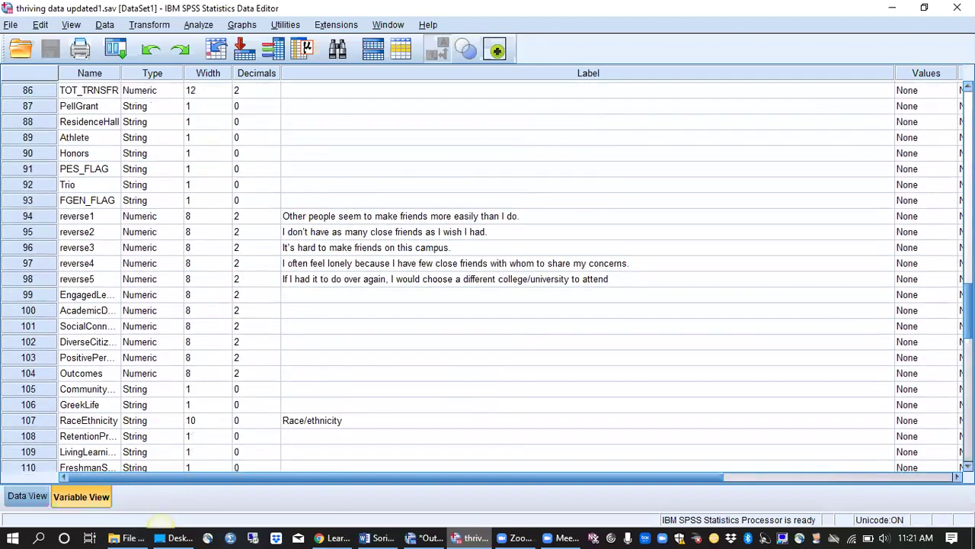
pyautogui.scroll(1, 601, 286)
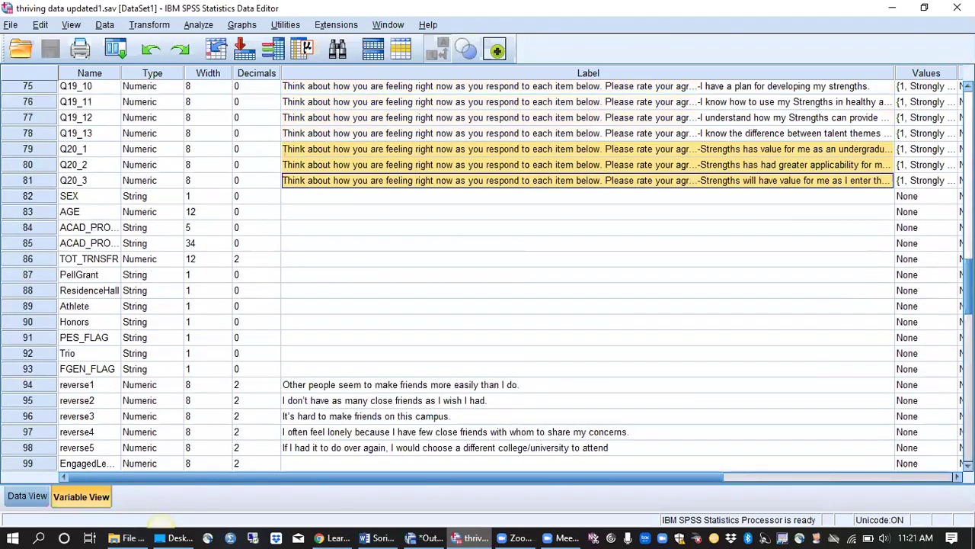
pyautogui.click(74, 279)
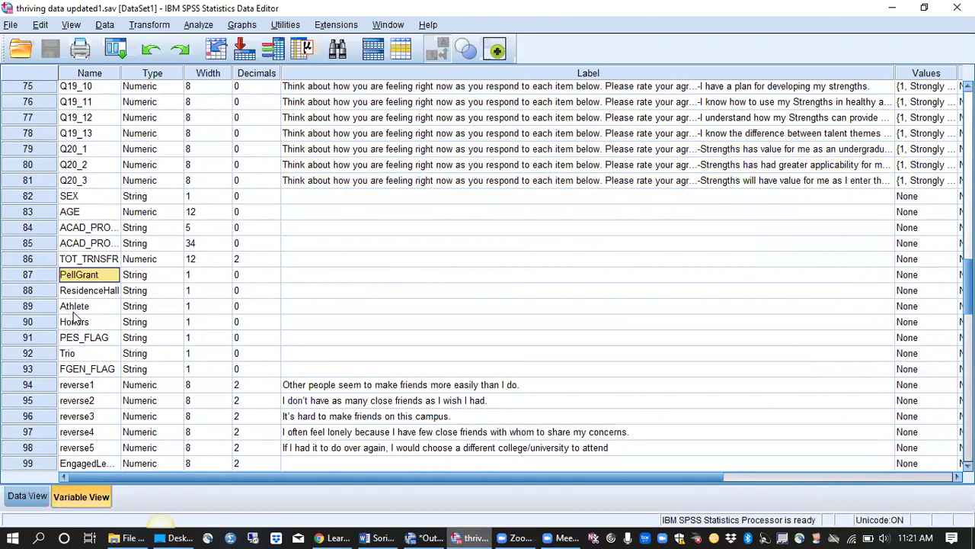
pyautogui.press('Down')
pyautogui.press('Down')
pyautogui.press('Down')
pyautogui.press('Down')
pyautogui.press('Down')
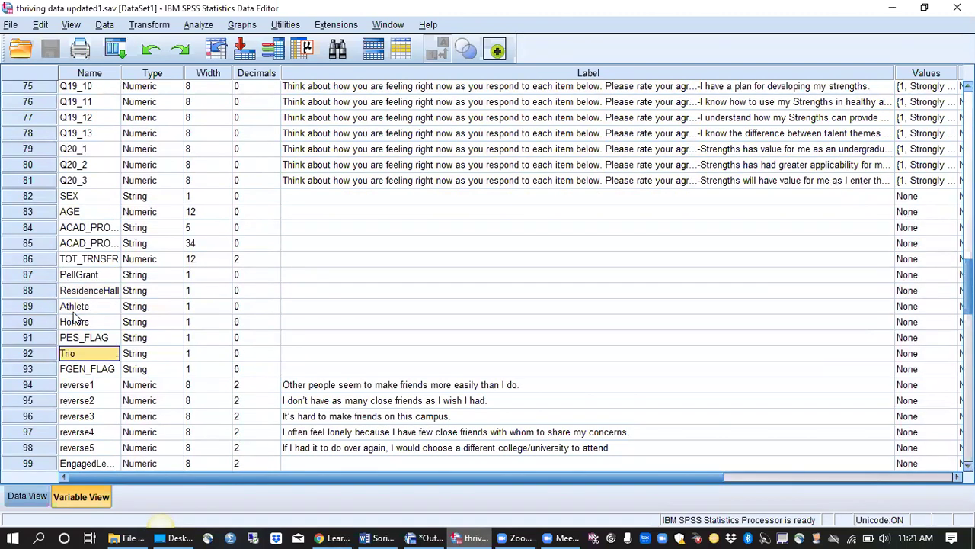
pyautogui.press('Down')
pyautogui.press('Down')
pyautogui.press('Down')
pyautogui.press('Down')
pyautogui.press('Down')
pyautogui.press('Down')
pyautogui.press('Down')
pyautogui.press('Down')
pyautogui.press('Down')
pyautogui.press('Down')
pyautogui.press('Down')
pyautogui.press('Down')
pyautogui.press('Down')
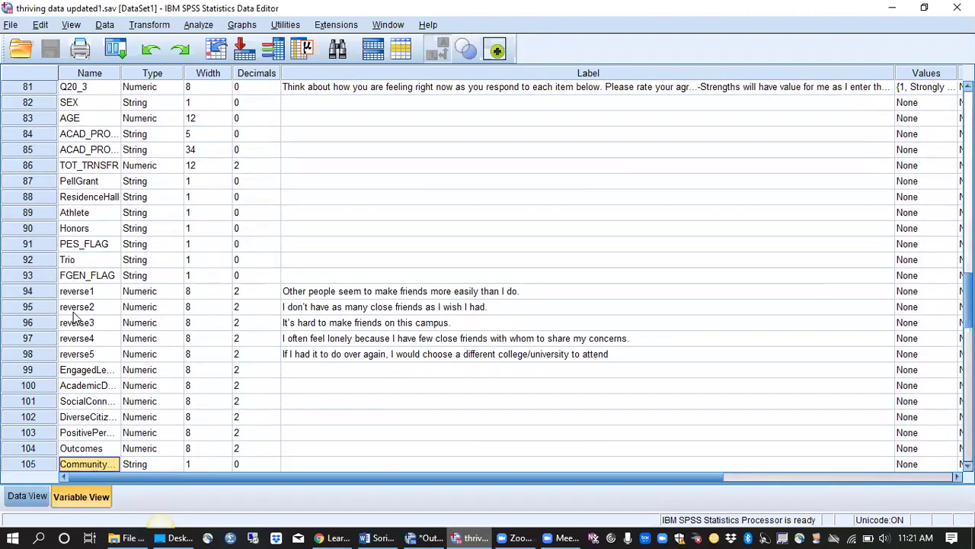
pyautogui.press('Down')
pyautogui.press('Down')
pyautogui.press('Down')
pyautogui.press('Down')
pyautogui.press('Down')
pyautogui.press('Down')
pyautogui.press('Down')
pyautogui.press('Down')
pyautogui.press('Down')
pyautogui.press('Down')
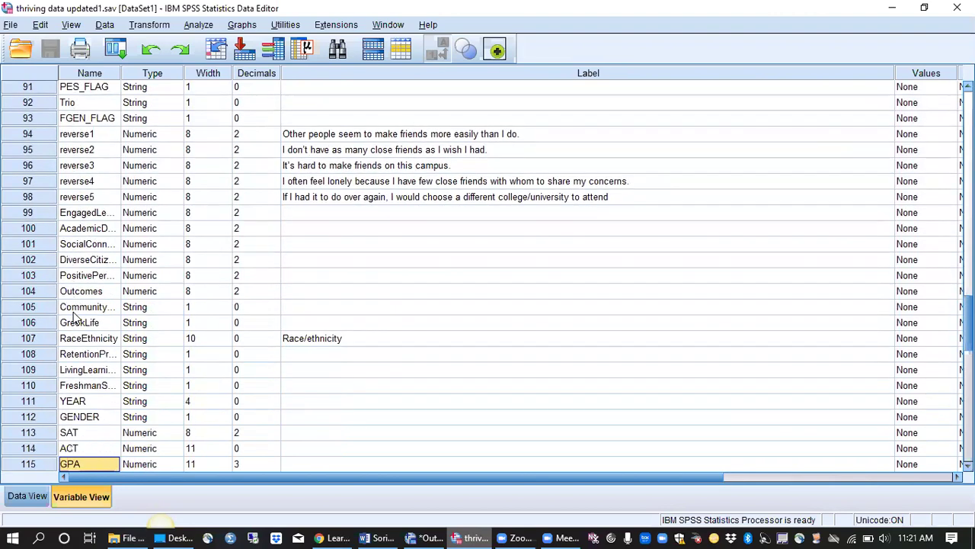
pyautogui.press('Down')
pyautogui.press('Down')
pyautogui.press('Down')
pyautogui.press('Down')
pyautogui.press('Up')
pyautogui.press('Up')
pyautogui.press('Up')
pyautogui.press('Up')
pyautogui.press('Up')
pyautogui.press('Up')
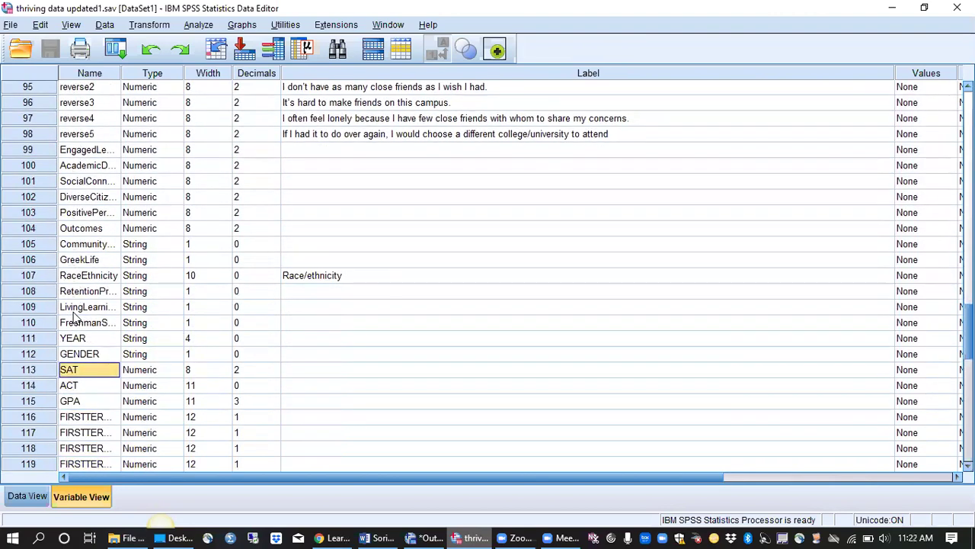
pyautogui.press('Up')
pyautogui.click(39, 356)
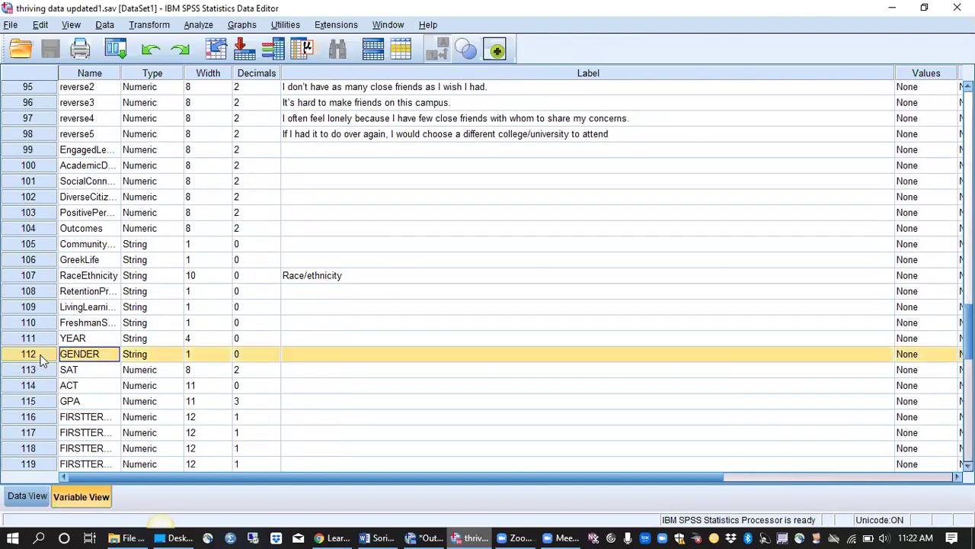
pyautogui.hotkey('ctrl', 't')
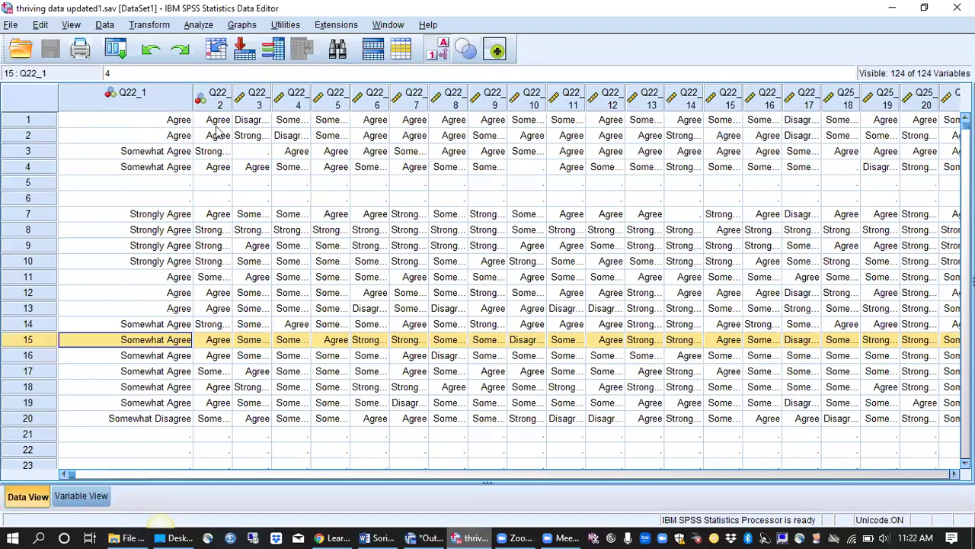
# - Jump to the GENDER column in Data View and sort all cases by GENDER descending
pyautogui.doubleClick(217, 103)
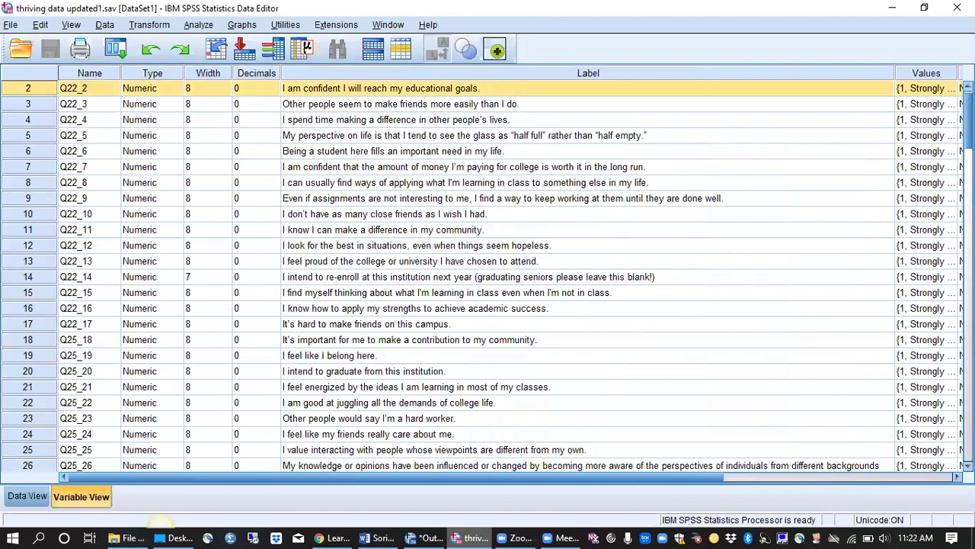
pyautogui.scroll(-20, 488, 275)
pyautogui.scroll(10, 487, 275)
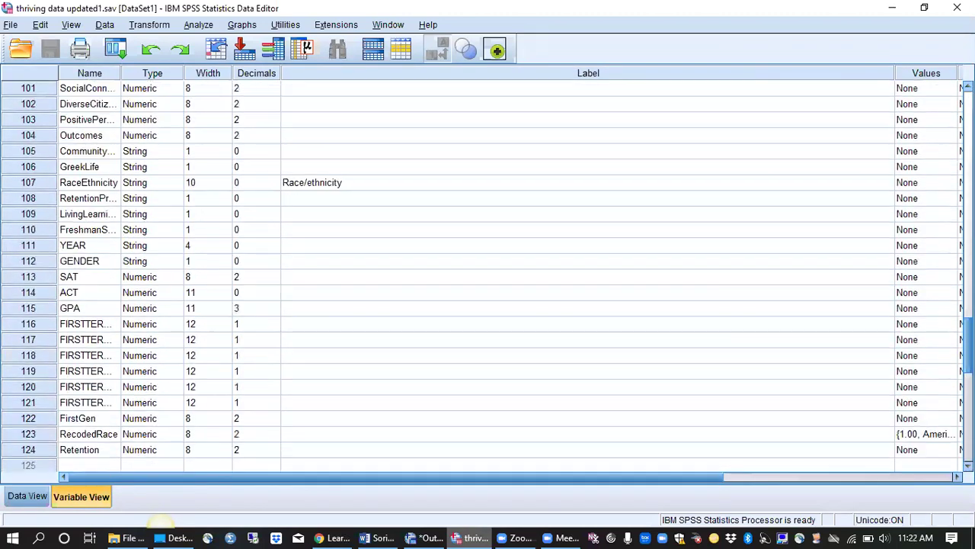
pyautogui.click(39, 261)
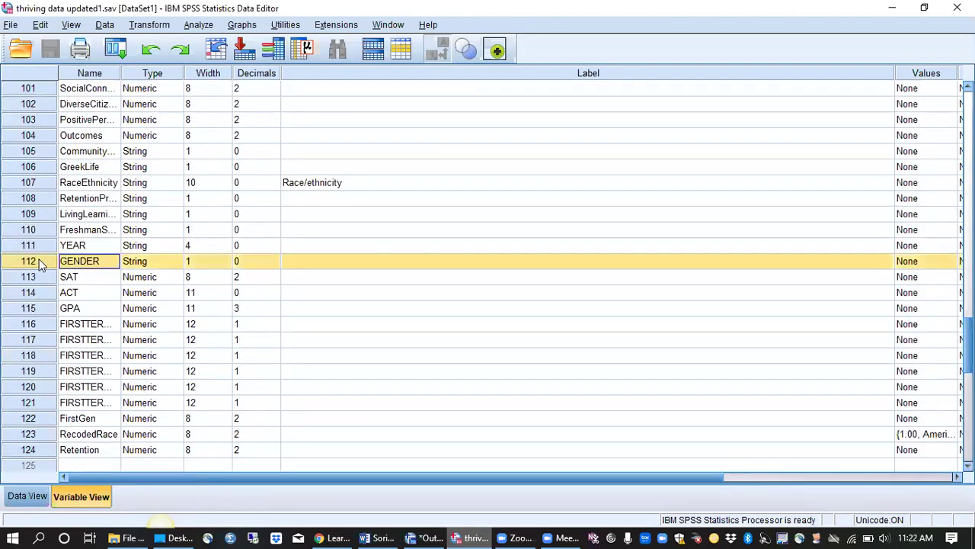
pyautogui.doubleClick(39, 261)
pyautogui.rightClick(64, 113)
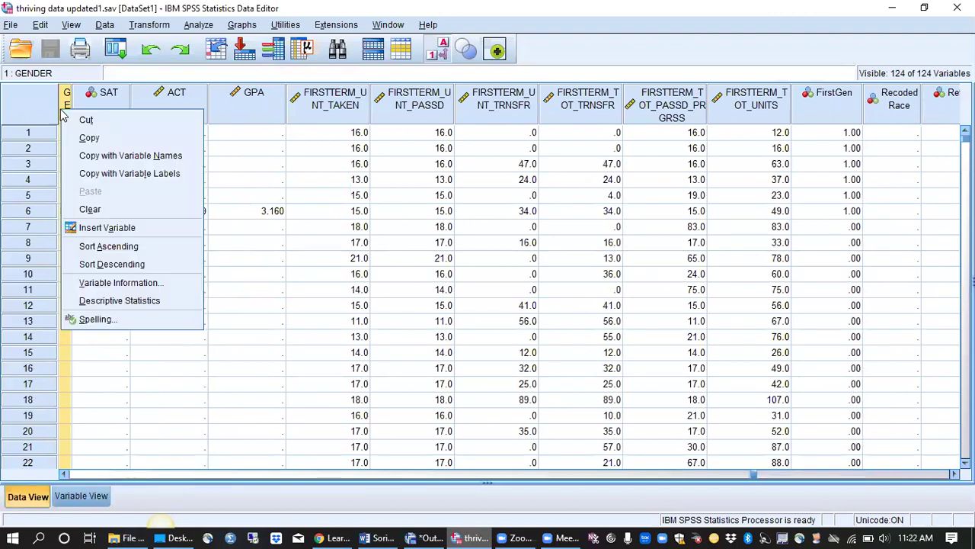
pyautogui.click(91, 267)
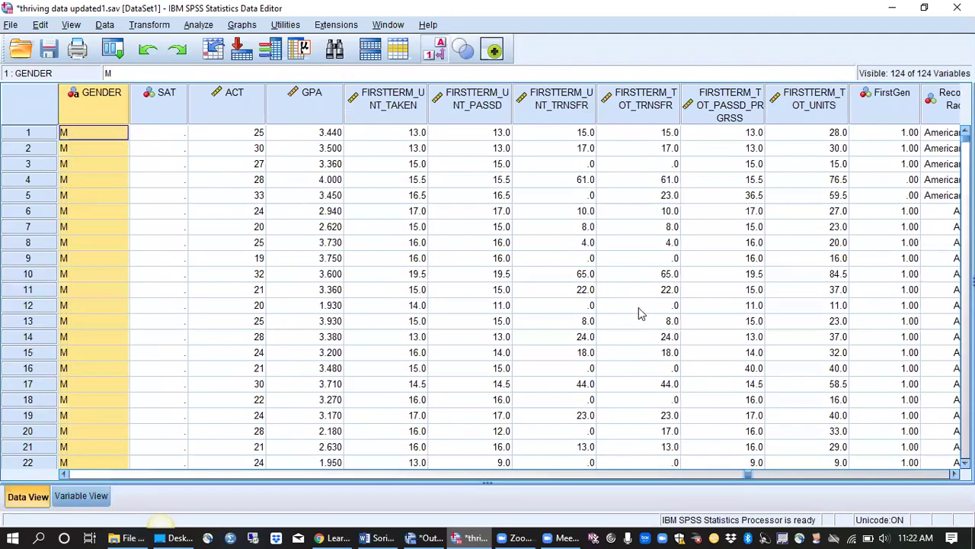
# - Scroll to the end of the sorted cases, where GENDER turns blank from case 1529
pyautogui.scroll(-20, 488, 297)
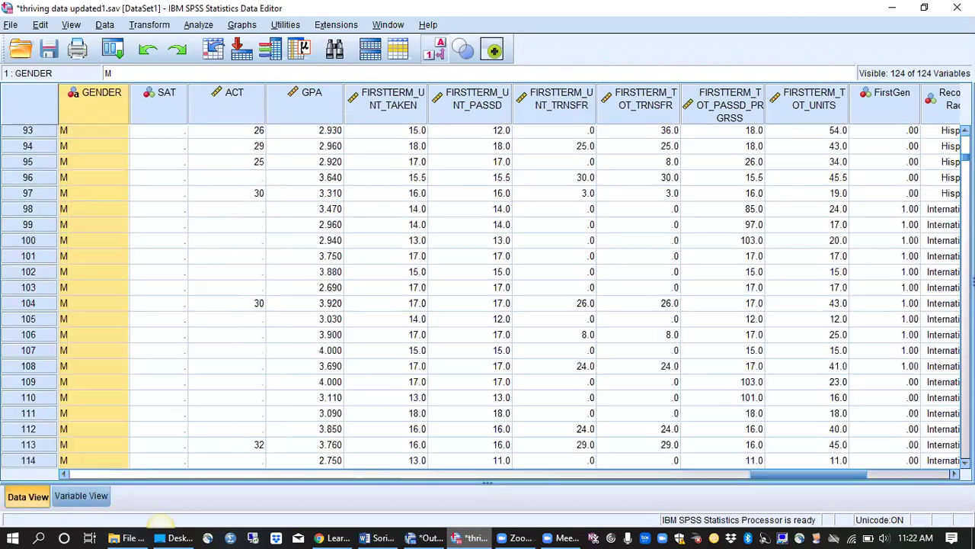
pyautogui.scroll(-20, 488, 298)
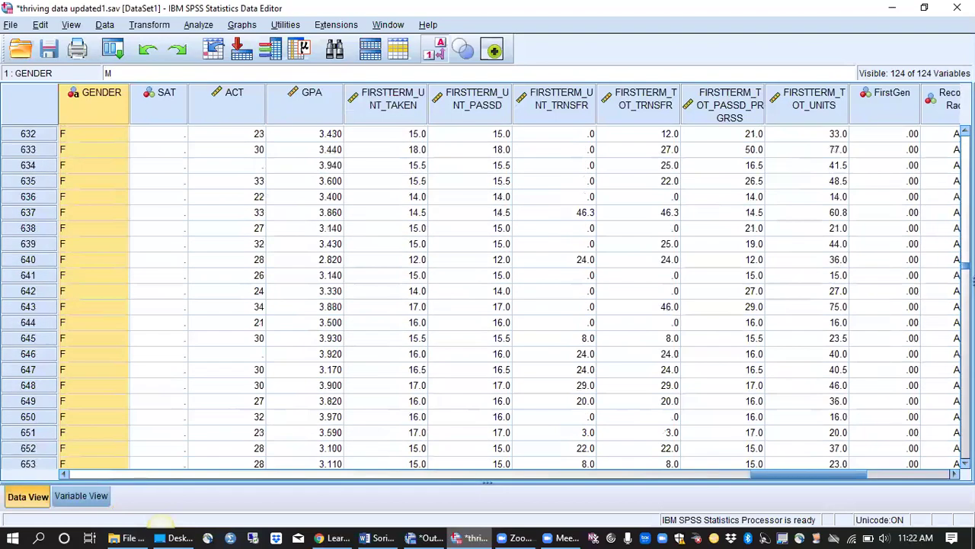
pyautogui.scroll(-20, 488, 297)
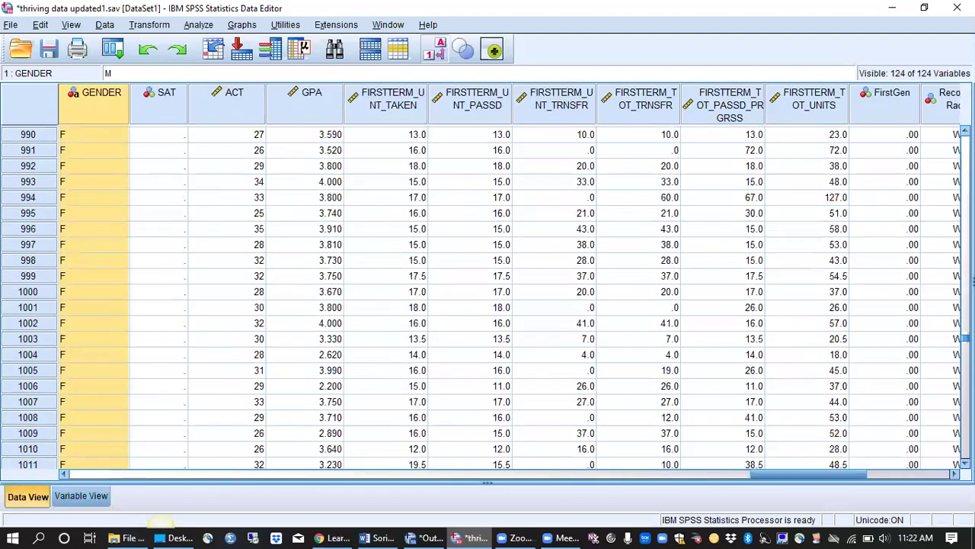
pyautogui.scroll(-20, 949, 404)
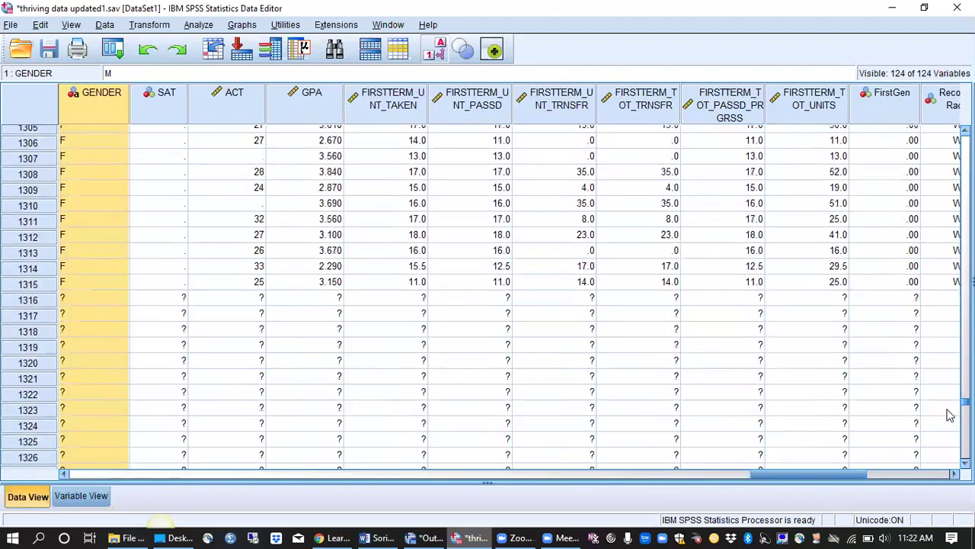
pyautogui.scroll(-20, 949, 433)
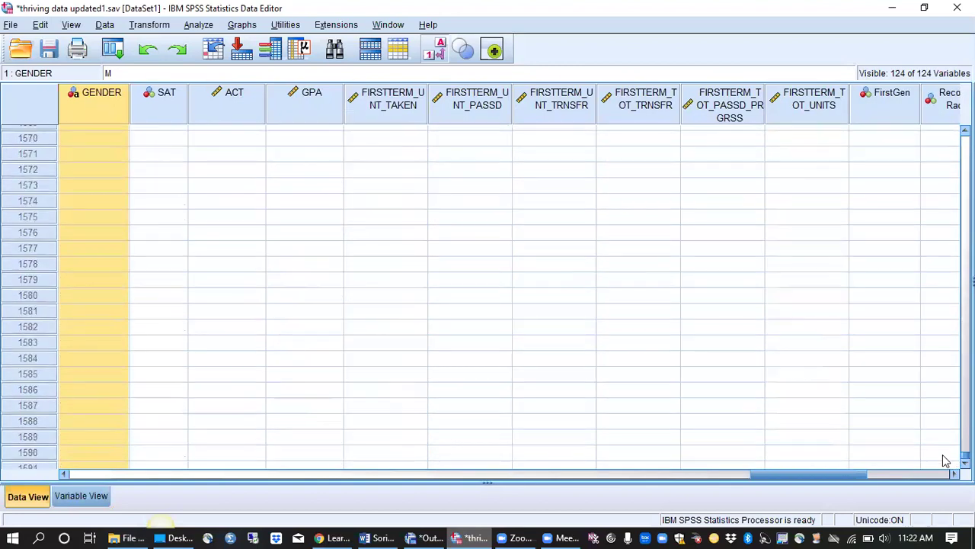
pyautogui.scroll(-4, 939, 443)
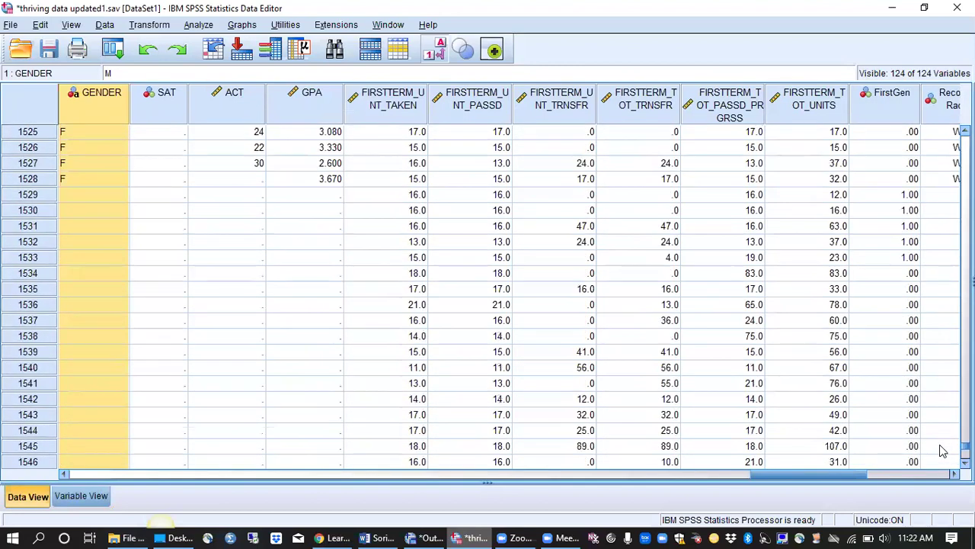
pyautogui.scroll(-2, 940, 444)
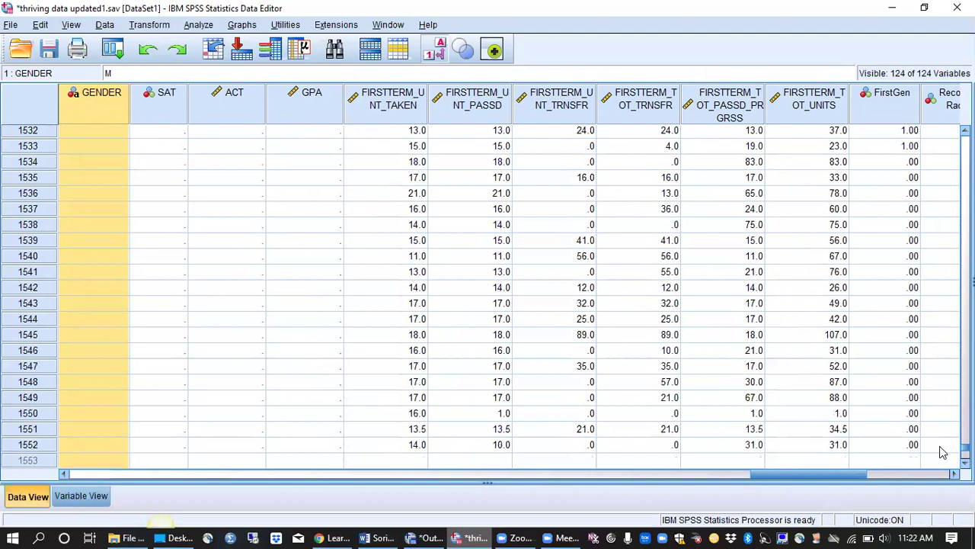
pyautogui.scroll(5, 939, 444)
pyautogui.click(90, 259)
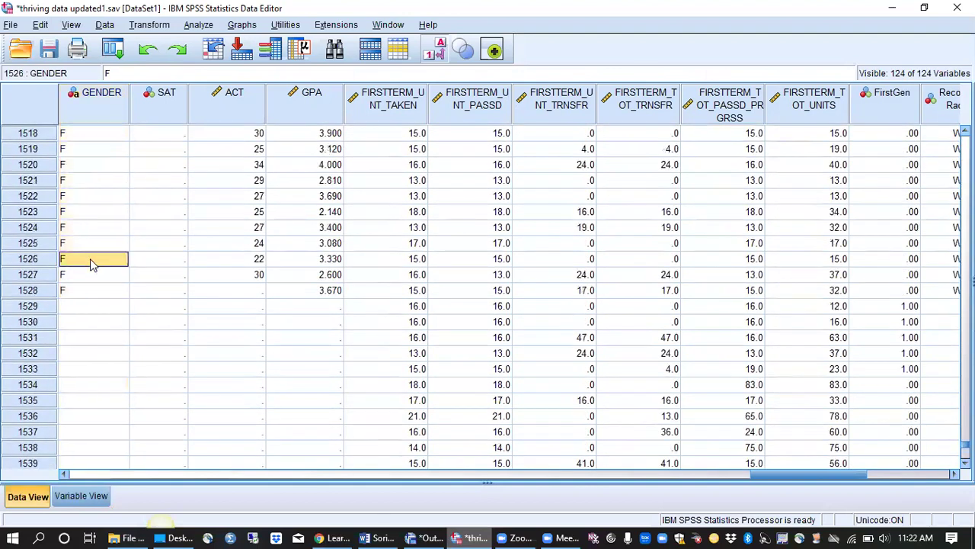
# - In Chrome, move from the Gallup page to the SAA 765-412 Introduction to Week Two page
pyautogui.click(337, 536)
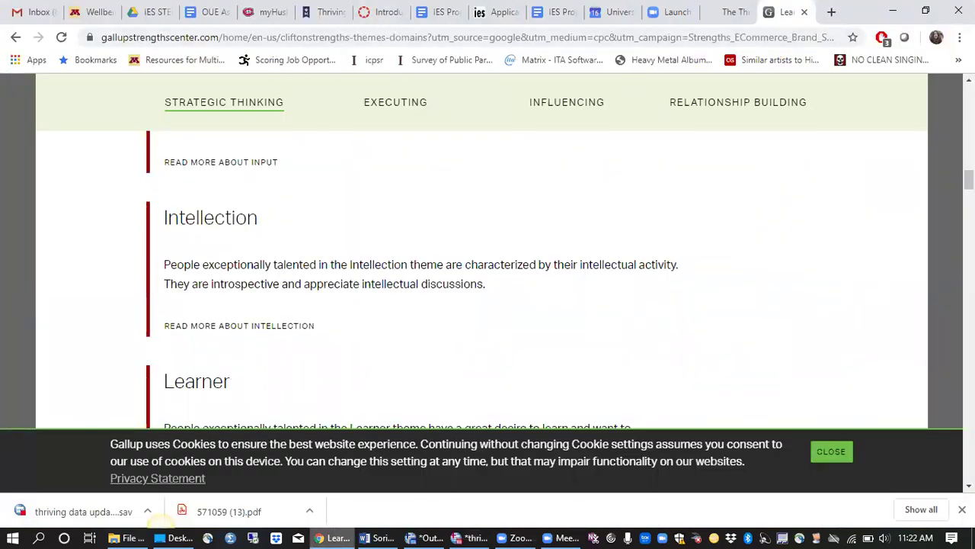
pyautogui.moveTo(968, 179); pyautogui.dragTo(968, 95)
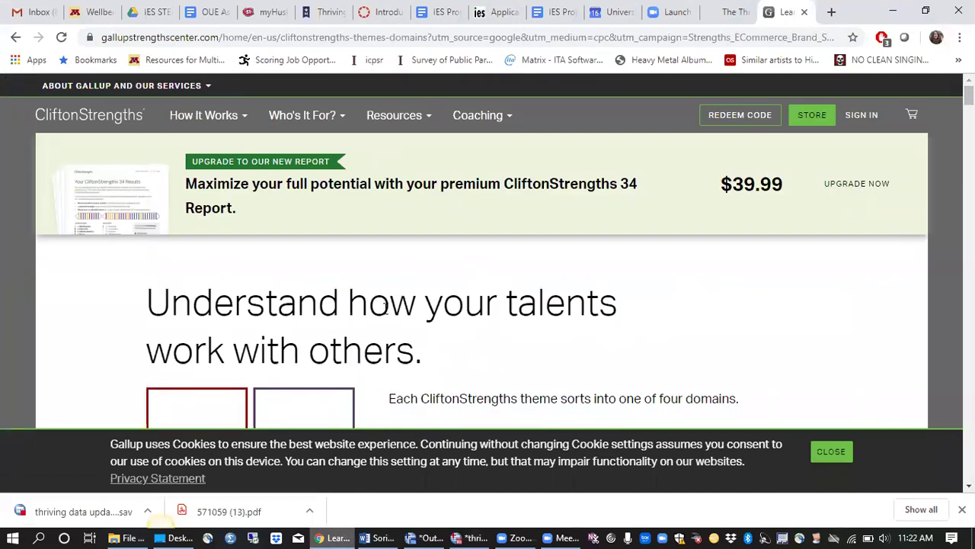
pyautogui.click(442, 25)
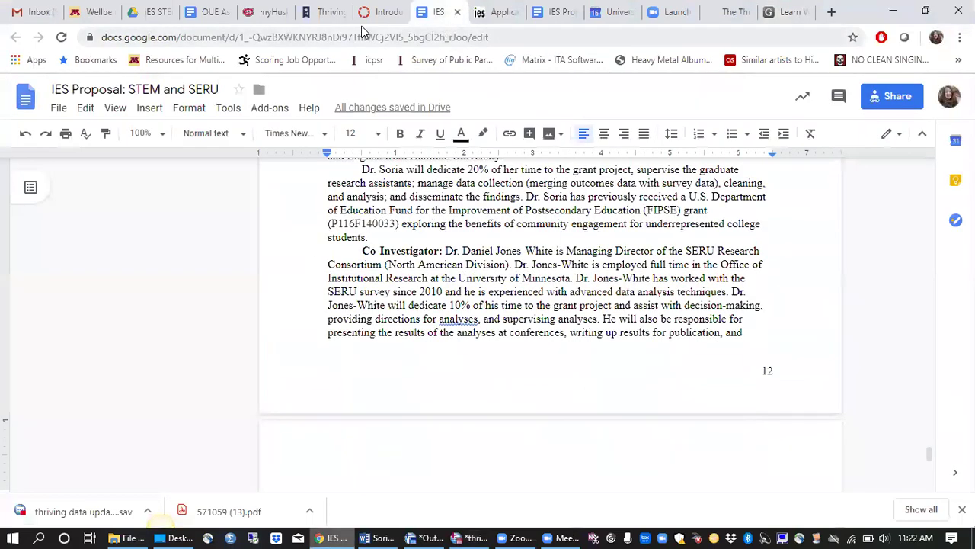
pyautogui.click(373, 14)
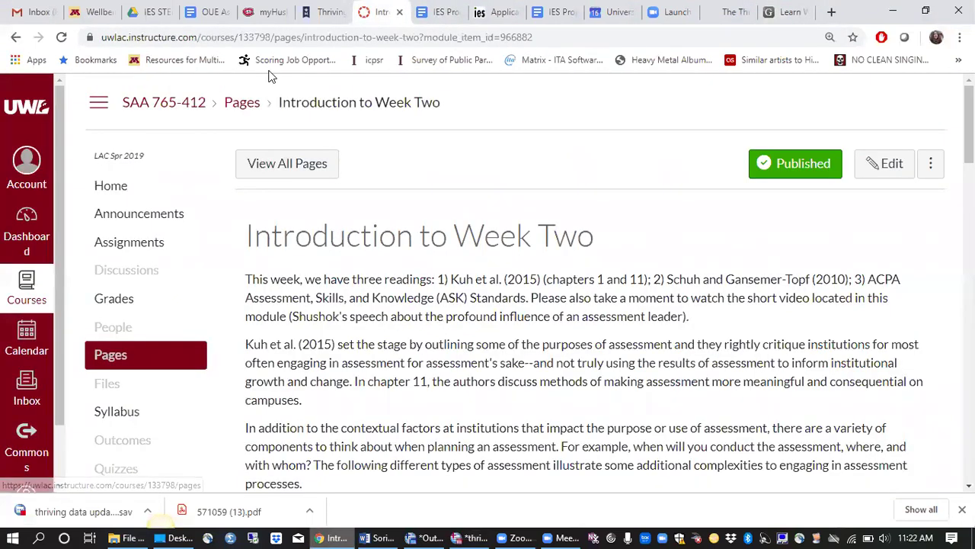
# - Switch to the Thriving Quotient Fall 2014 document showing the 1–6 rating instructions and Engaged Learning items
pyautogui.hotkey('ctrl', 'shift', 'Tab')
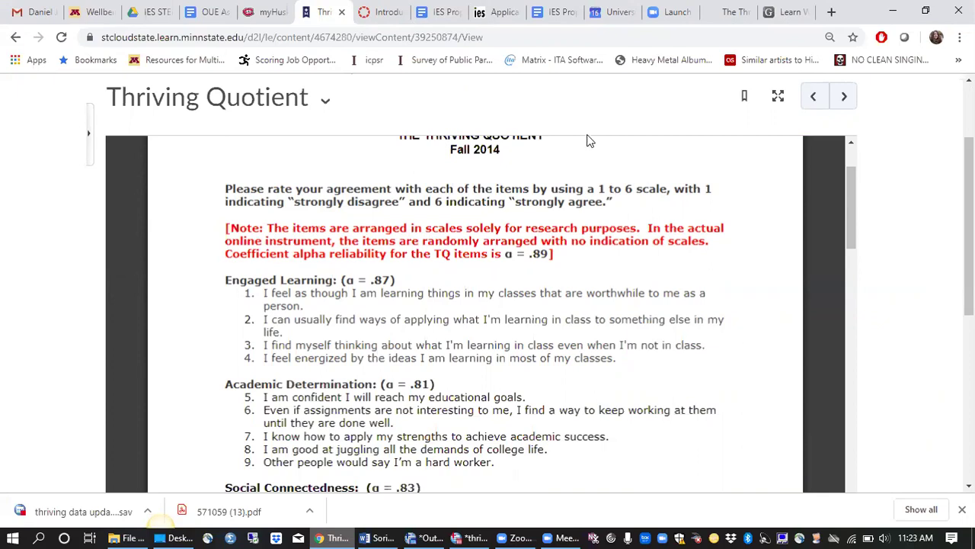
# - In Variable View of thriving data updated1.sav, show the full label of Q12_8 among the Q12 Strengths items
pyautogui.click(476, 537)
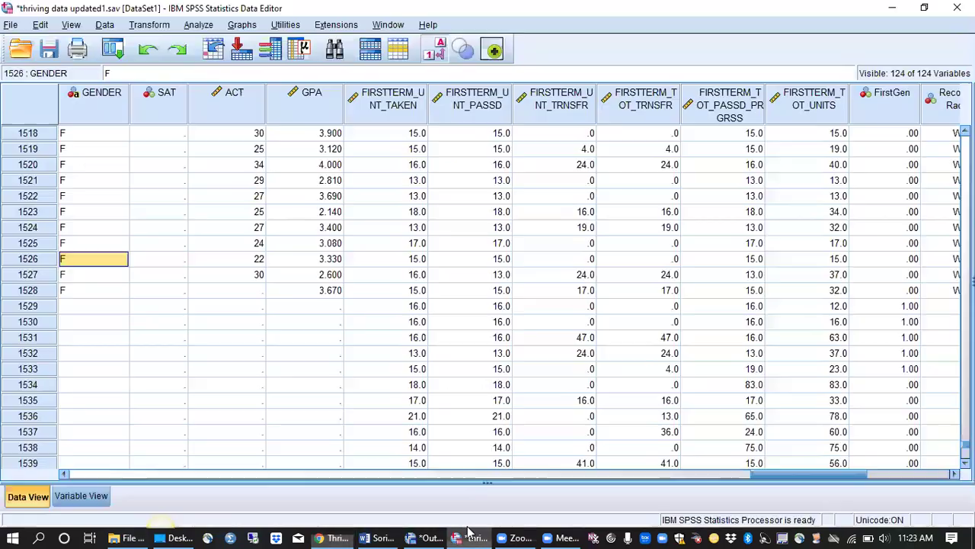
pyautogui.doubleClick(403, 116)
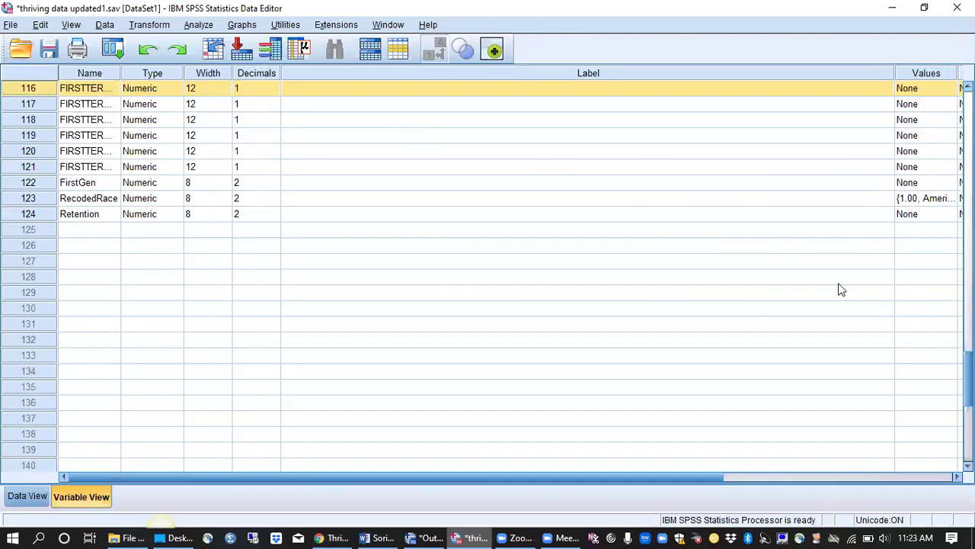
pyautogui.scroll(20, 488, 275)
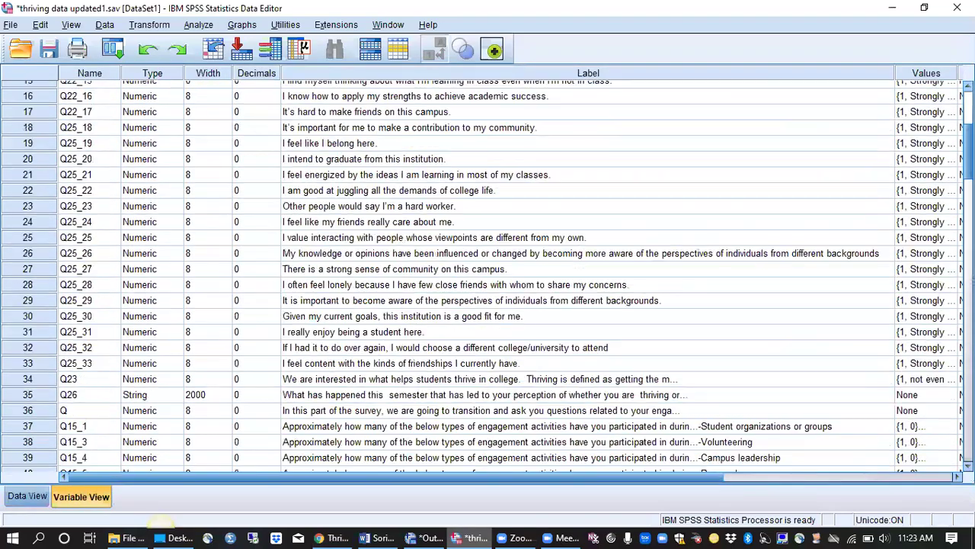
pyautogui.scroll(-20, 716, 233)
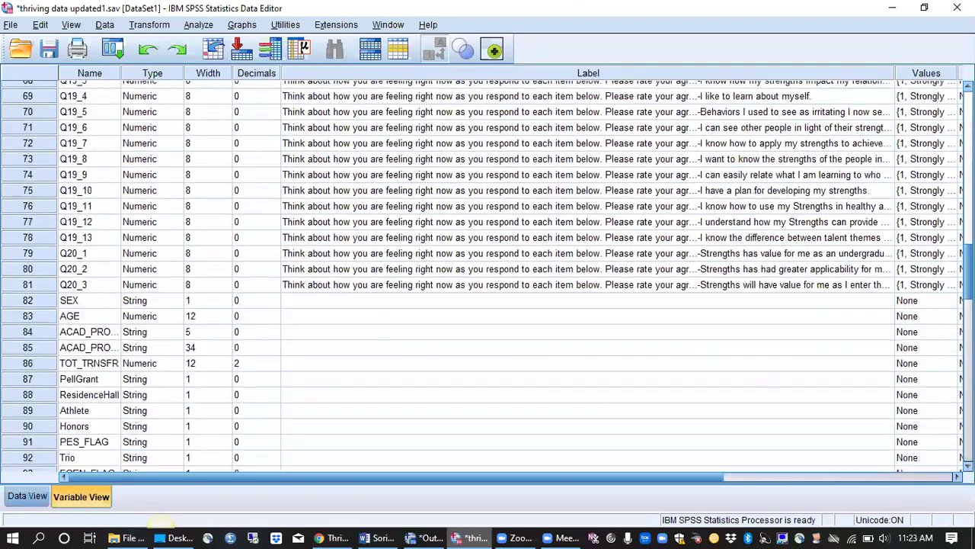
pyautogui.scroll(7, 716, 233)
pyautogui.click(716, 233)
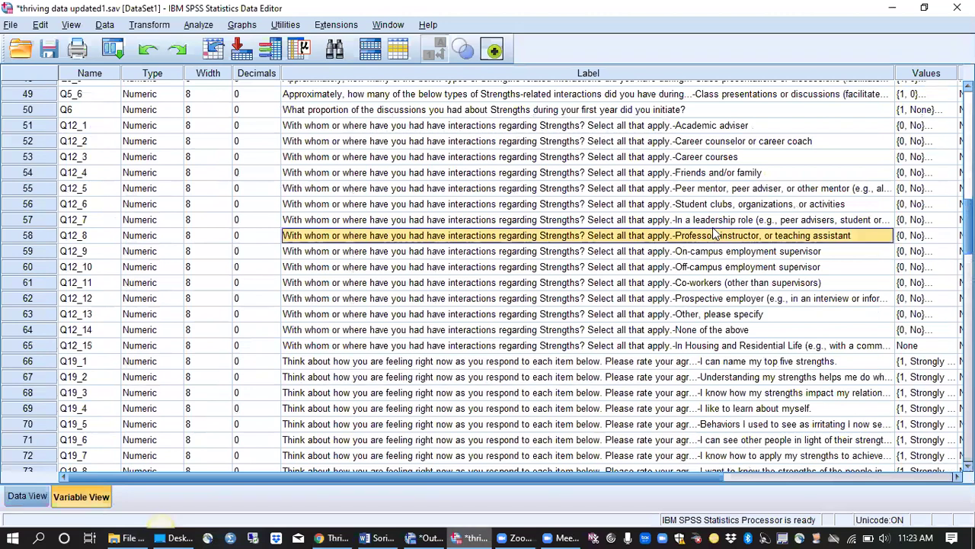